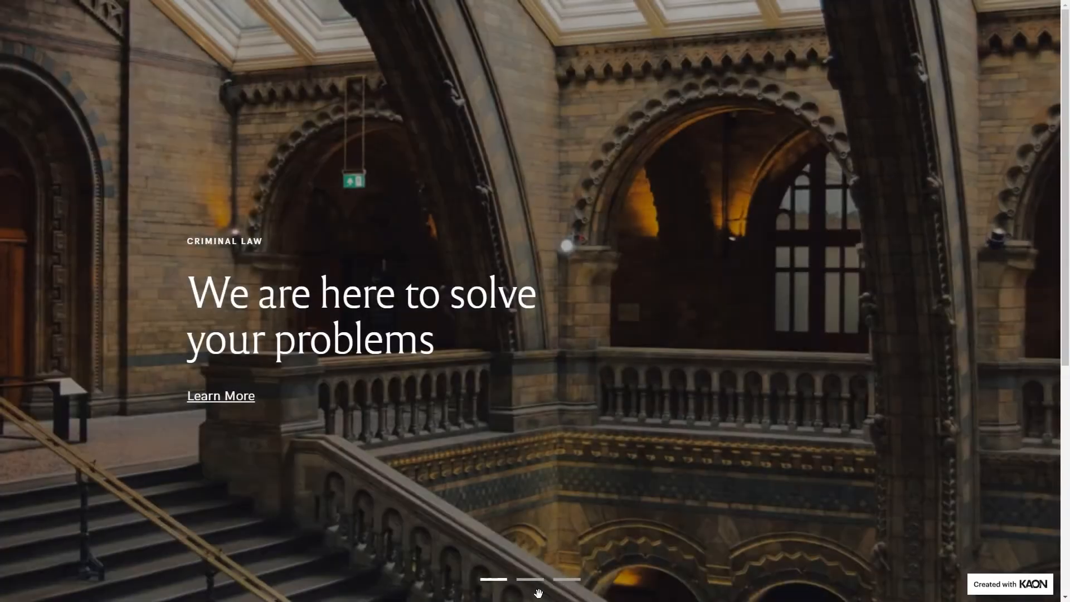
# Step: Preview the second and third slides of the finished law-themed slider
pyautogui.click(534, 581)
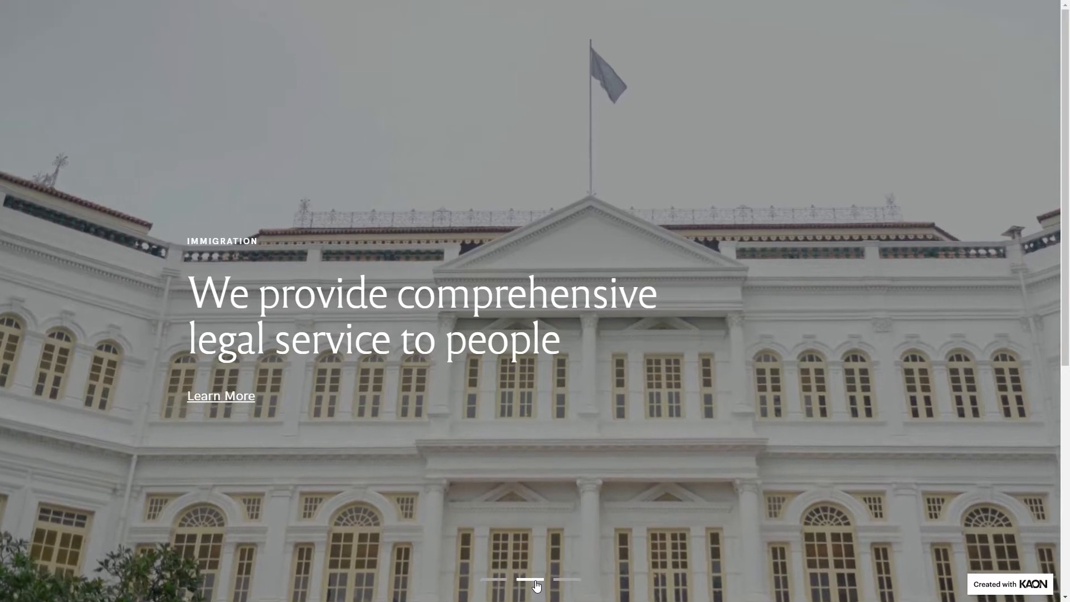
pyautogui.click(568, 581)
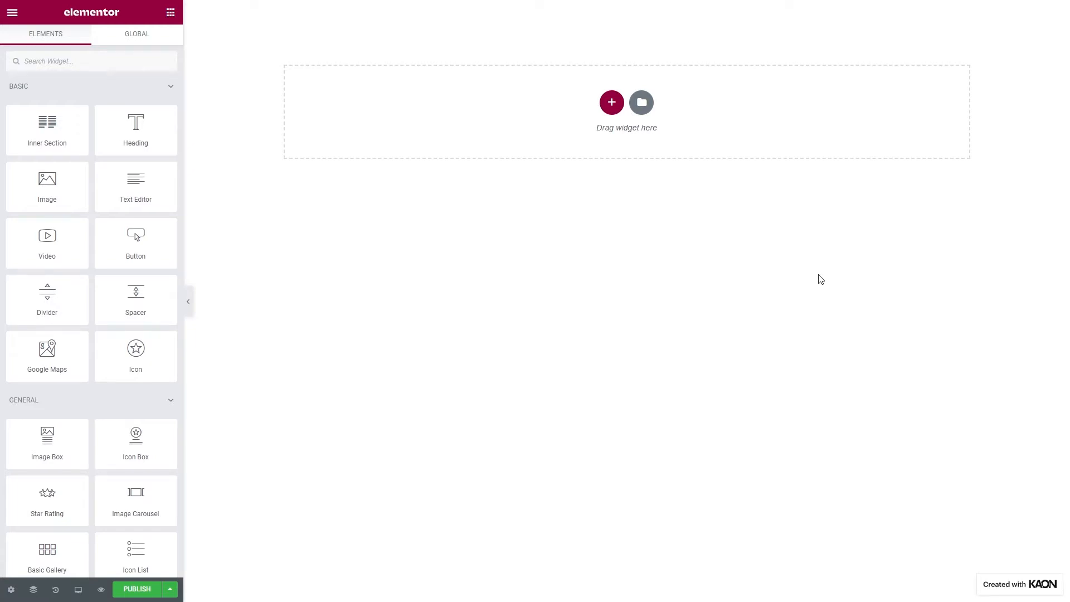
# Step: Add a single-column section, set its content width to Full Width and remove its columns gap
pyautogui.click(612, 106)
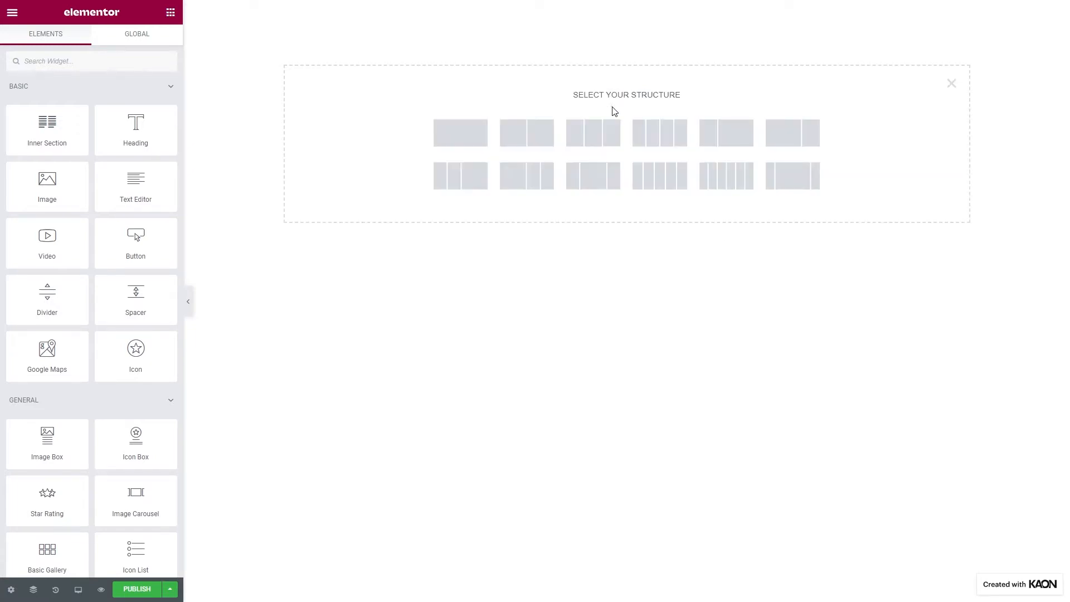
pyautogui.click(458, 144)
pyautogui.click(155, 107)
pyautogui.click(133, 126)
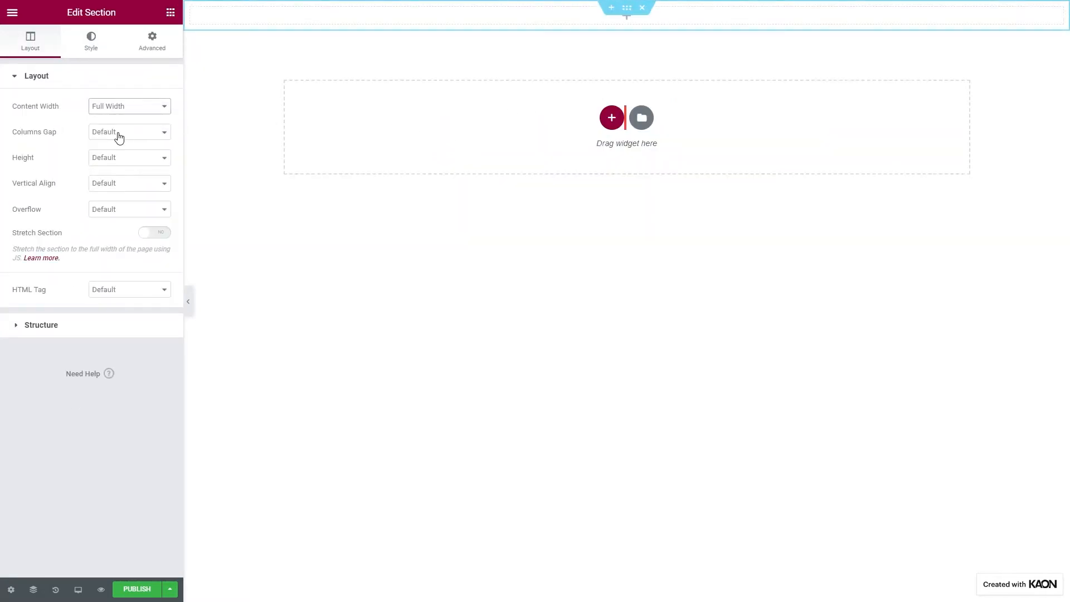
pyautogui.click(134, 131)
pyautogui.click(120, 153)
# Step: Give the section a Classic background using the global Primary color
pyautogui.click(90, 58)
pyautogui.click(113, 132)
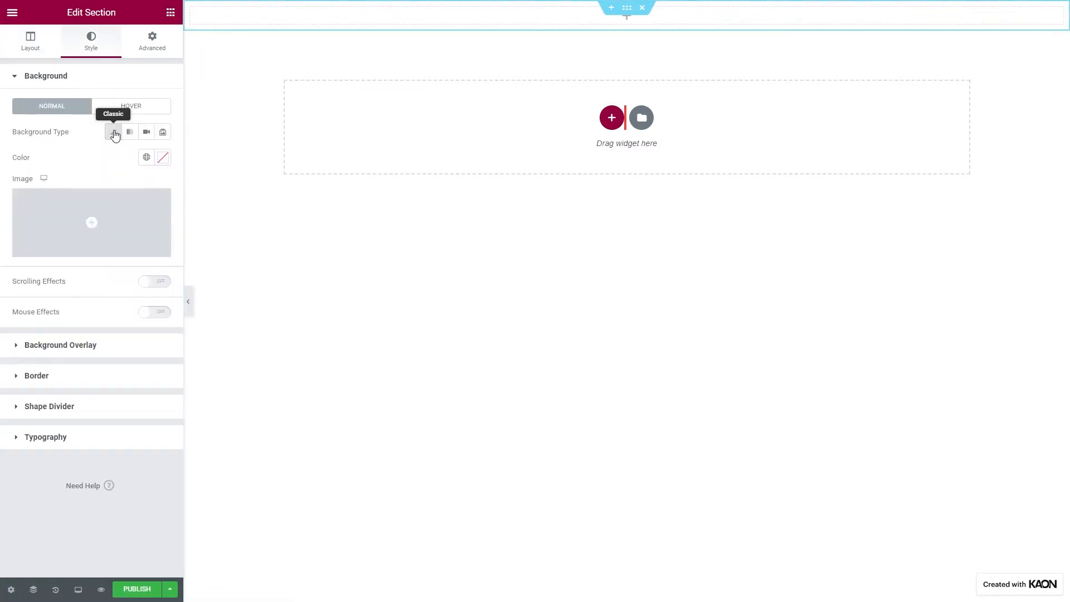
pyautogui.click(147, 159)
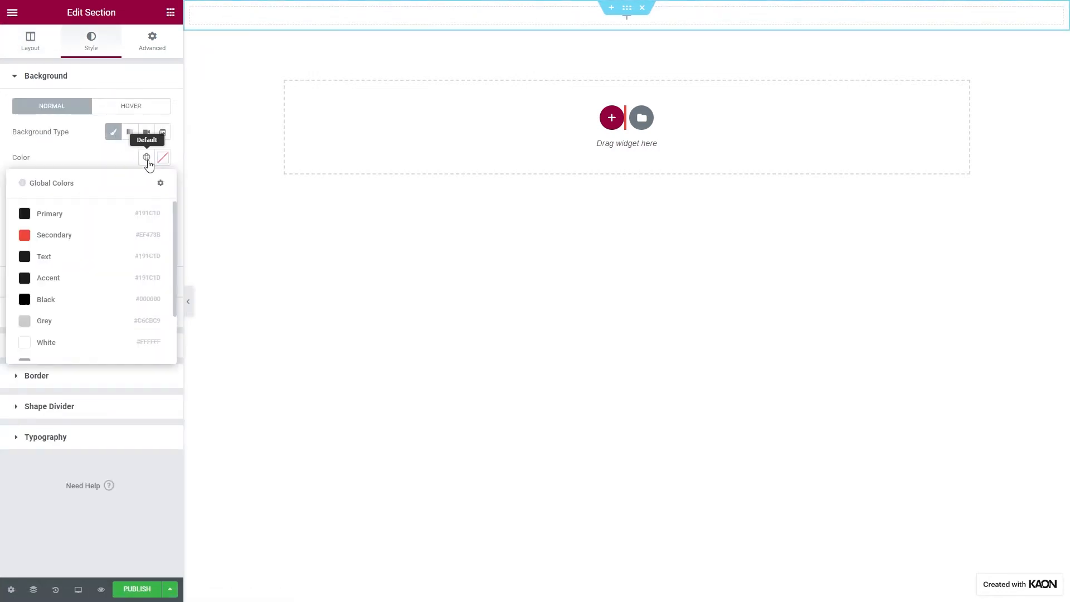
pyautogui.click(115, 215)
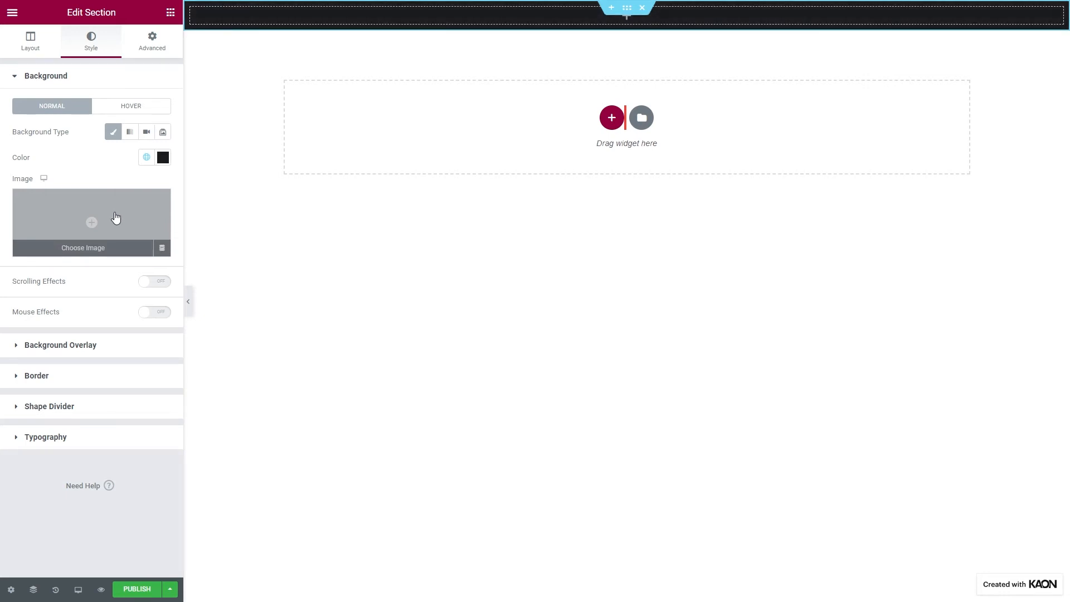
# Step: Find the Slides widget by searching for "slide" and place it in the dark section
pyautogui.click(170, 12)
pyautogui.write('slide')
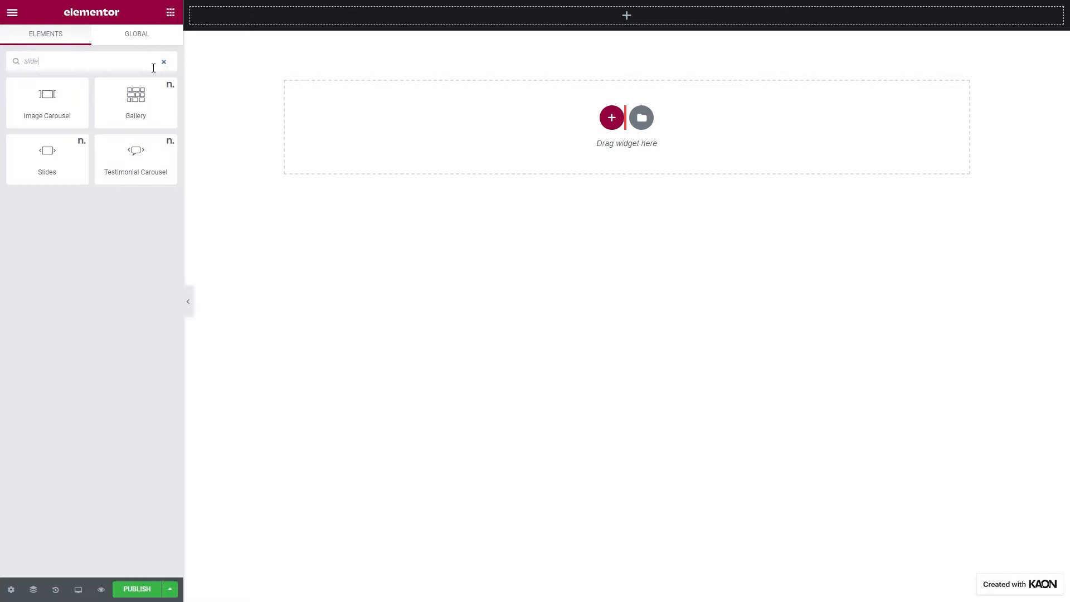
pyautogui.moveTo(47, 151); pyautogui.dragTo(306, 23)
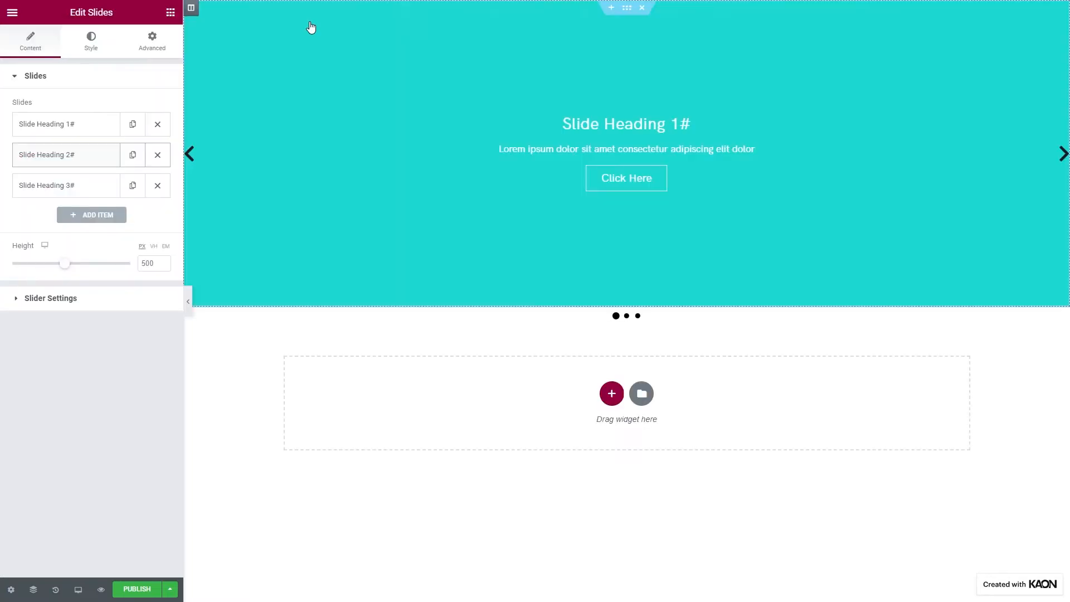
# Step: Set the slider height to 100 VH and delete the second and third default slides
pyautogui.click(93, 84)
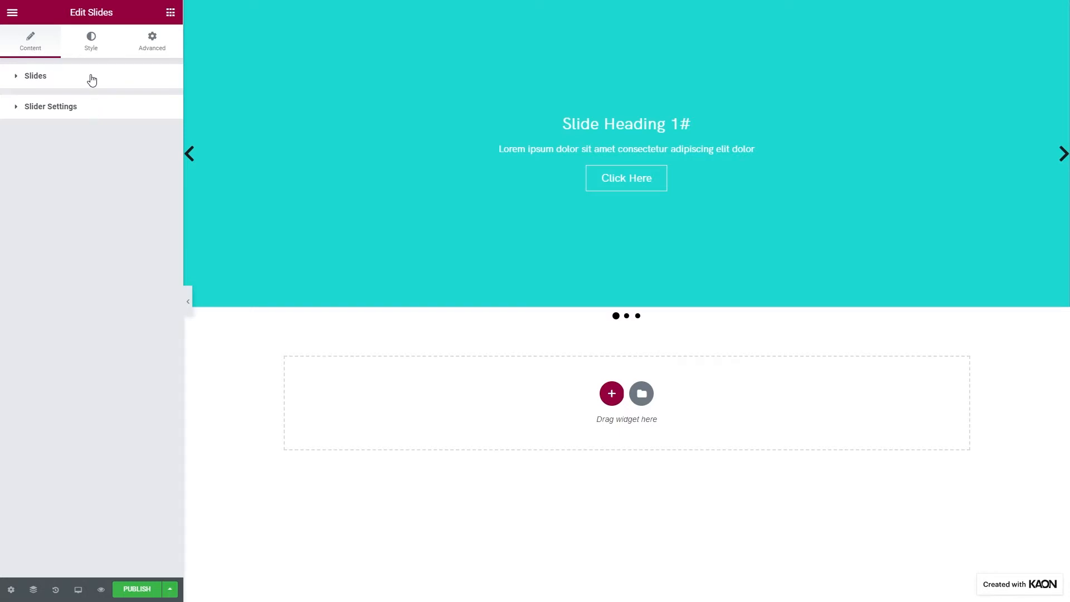
pyautogui.click(91, 81)
pyautogui.click(154, 246)
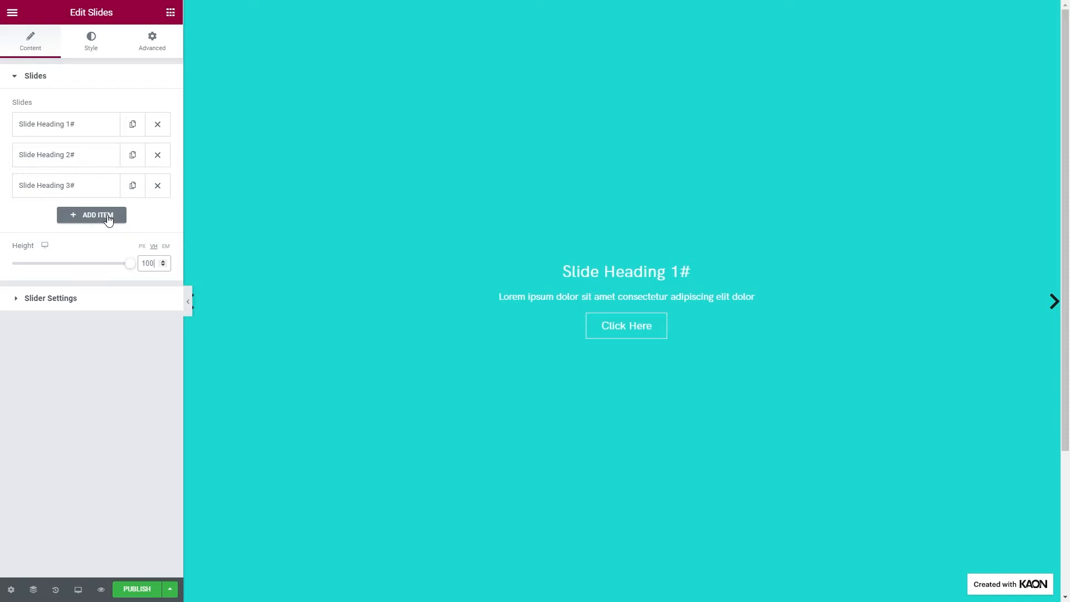
pyautogui.click(157, 186)
pyautogui.click(158, 155)
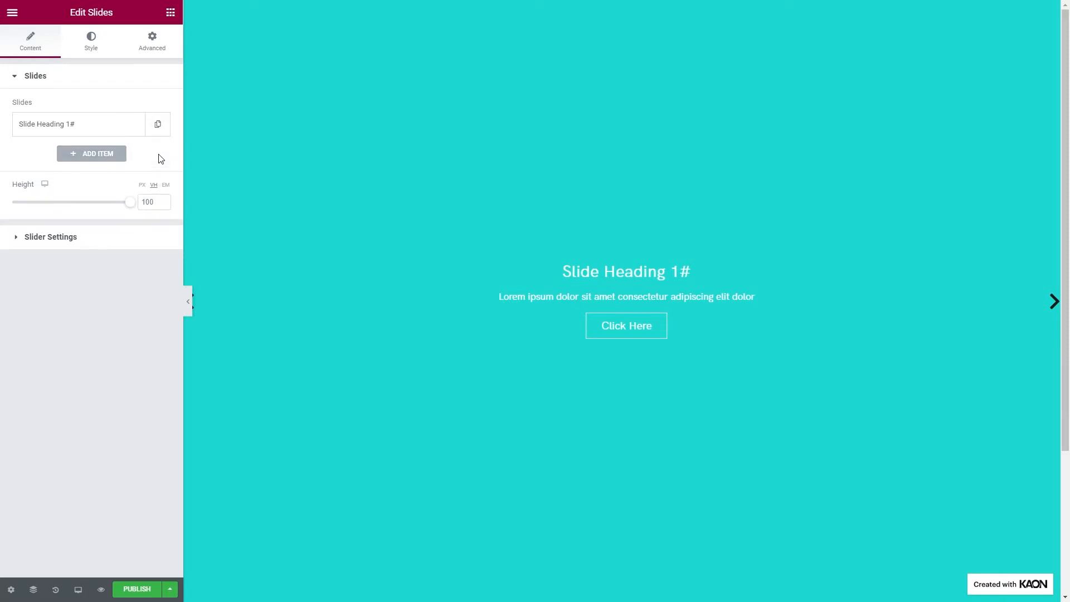
# Step: Clear the background color of the remaining slide
pyautogui.click(120, 133)
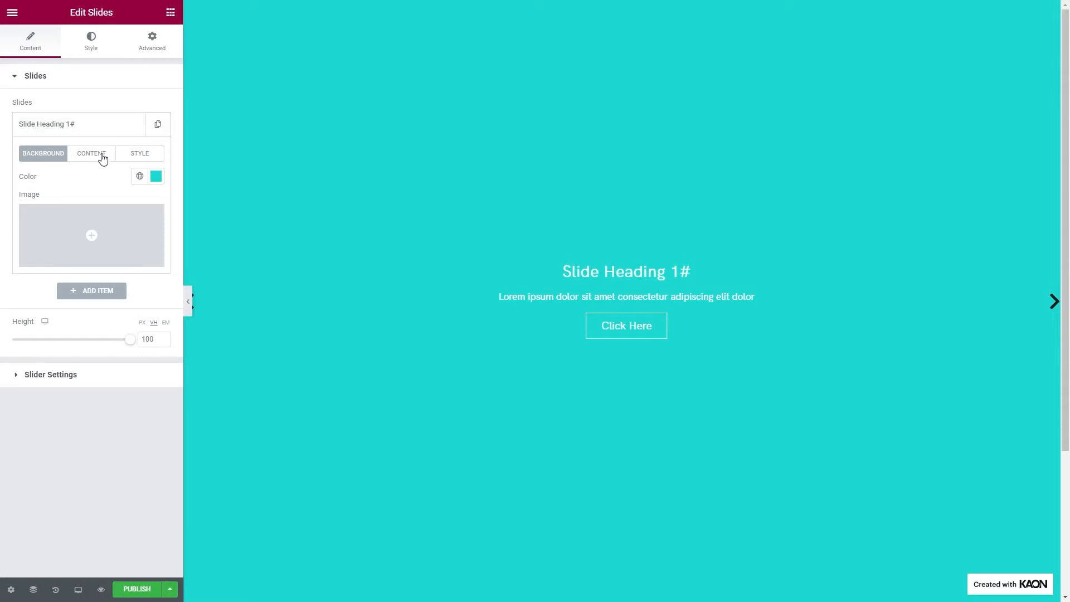
pyautogui.click(156, 178)
pyautogui.click(199, 201)
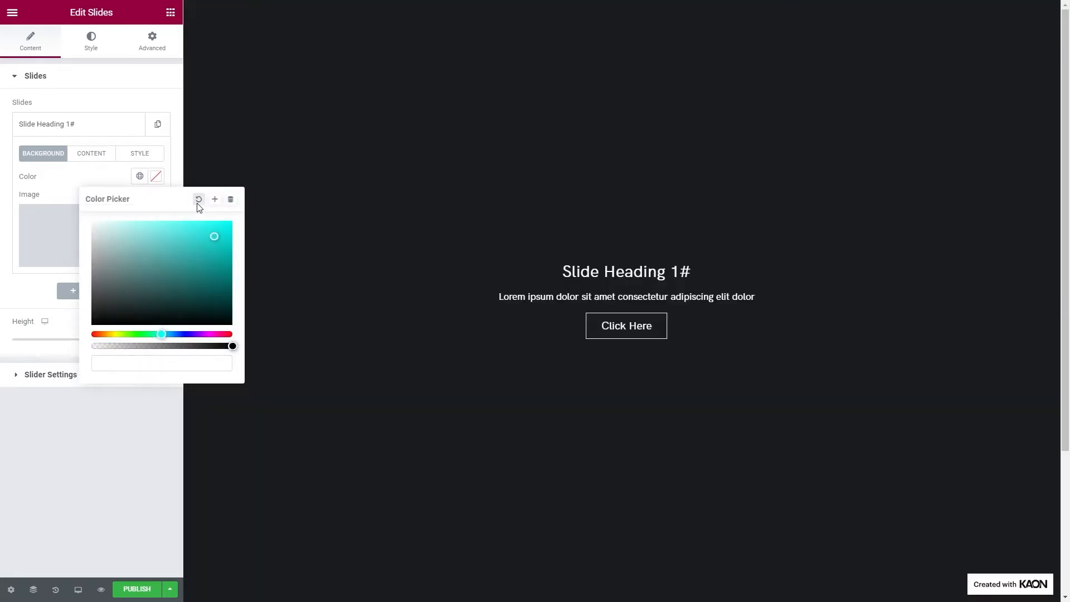
pyautogui.click(120, 178)
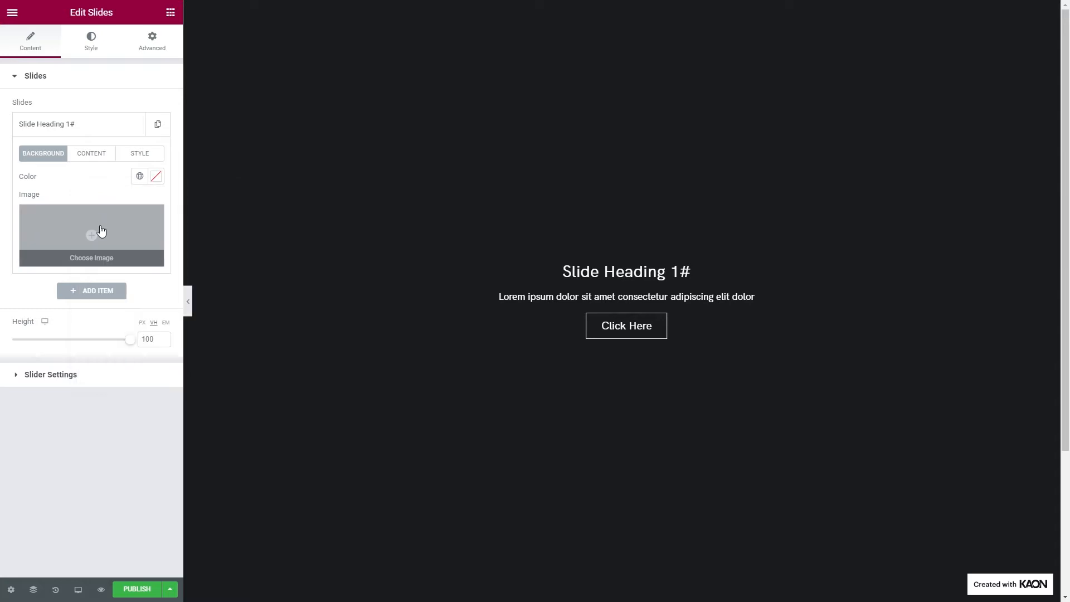
# Step: Set Image-7-scaled.jpg from the media library as the slide's background image
pyautogui.click(101, 232)
pyautogui.click(89, 173)
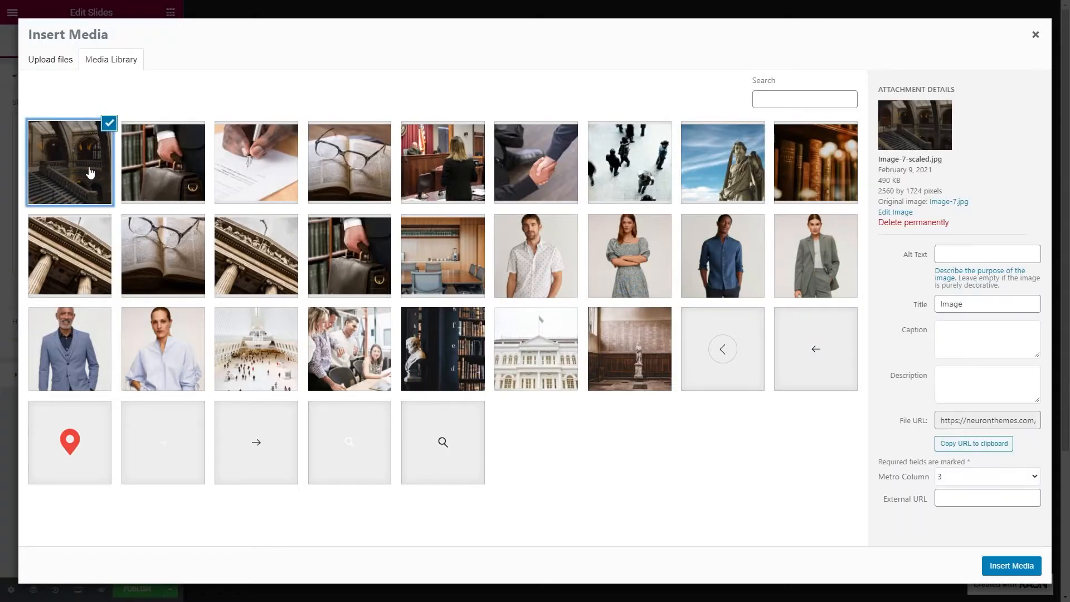
pyautogui.click(990, 565)
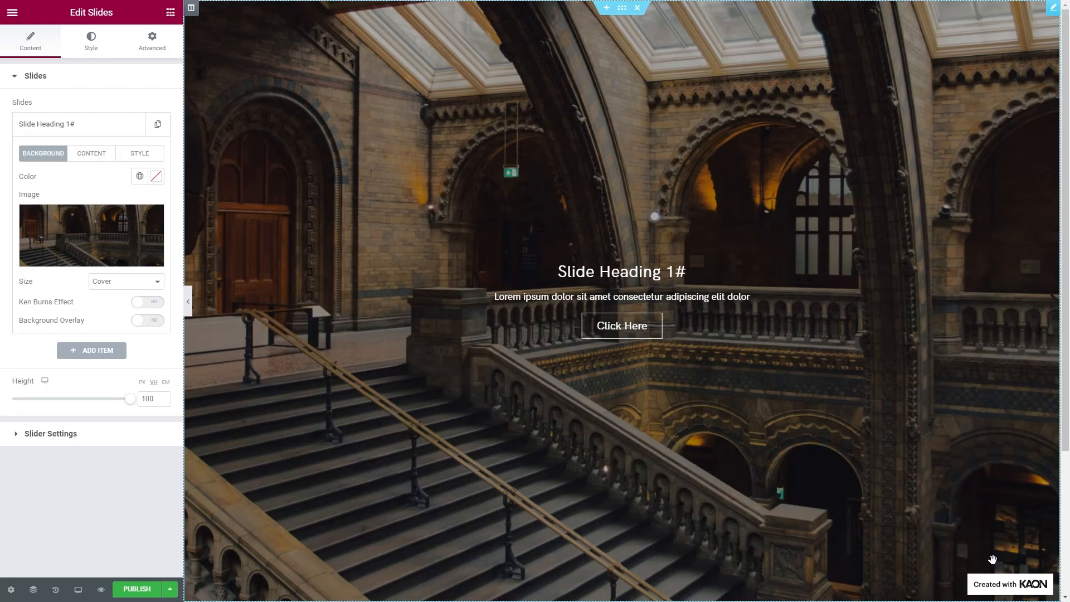
# Step: Try the Contain and Auto sizes for the slide's background image, and return the size to Cover
pyautogui.click(136, 288)
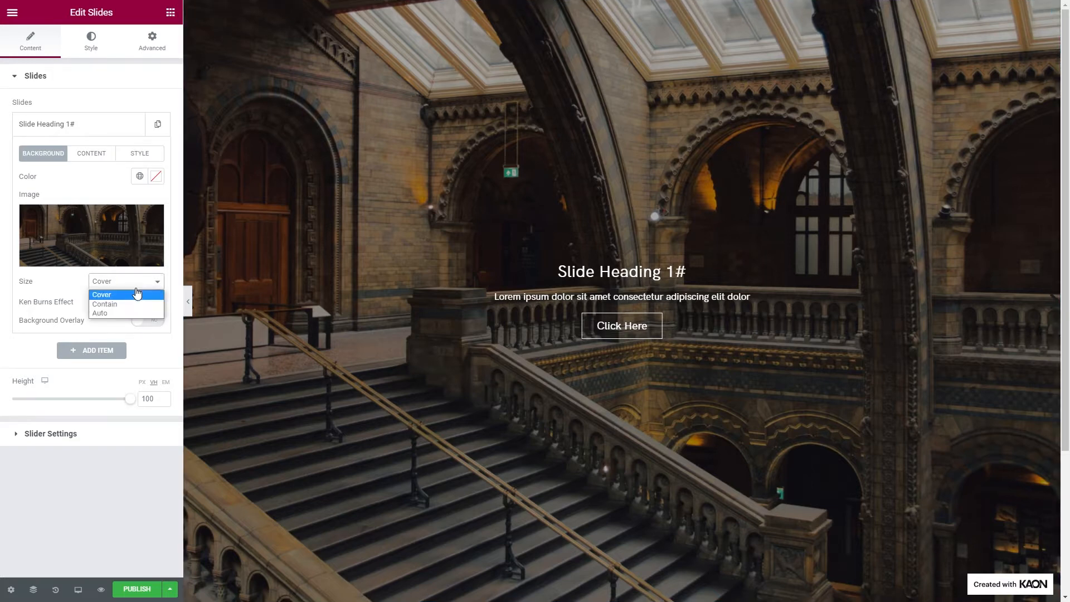
pyautogui.click(111, 304)
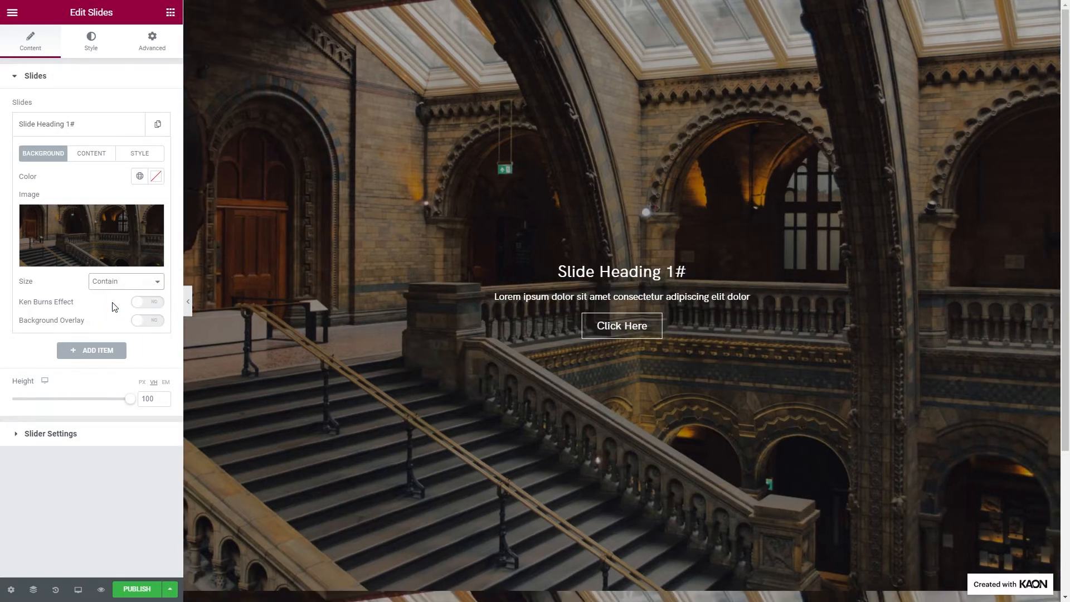
pyautogui.click(112, 282)
pyautogui.click(113, 313)
pyautogui.click(112, 288)
pyautogui.click(113, 295)
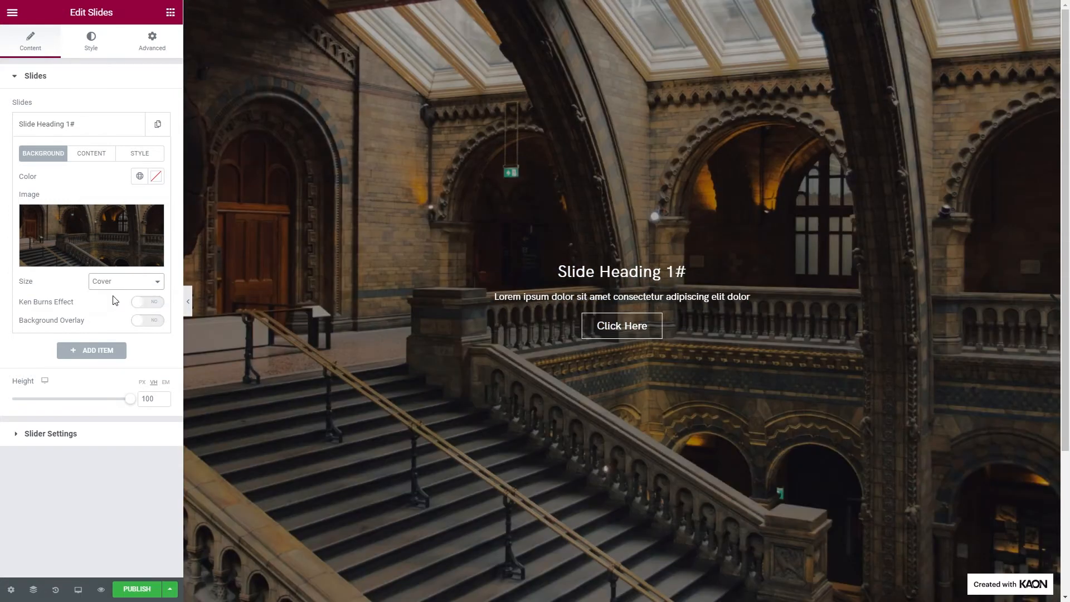
# Step: Change the slide's title to "Criminal Law" and its description to "We are here to solve <br/> your problems"
pyautogui.click(103, 157)
pyautogui.click(95, 184)
pyautogui.tripleClick(99, 185)
pyautogui.write('Criminal Law')
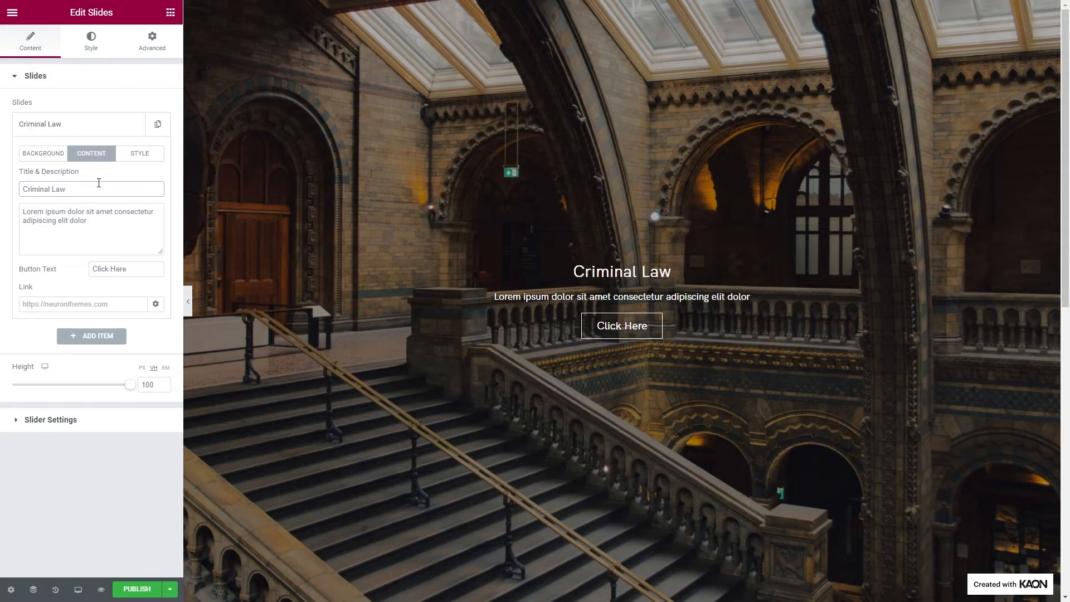
pyautogui.tripleClick(101, 222)
pyautogui.write('We are here to solve <br/> your problems')
# Step: Change the slide's button text to "Learn More"
pyautogui.click(122, 267)
pyautogui.tripleClick(122, 267)
pyautogui.write('Learn More')
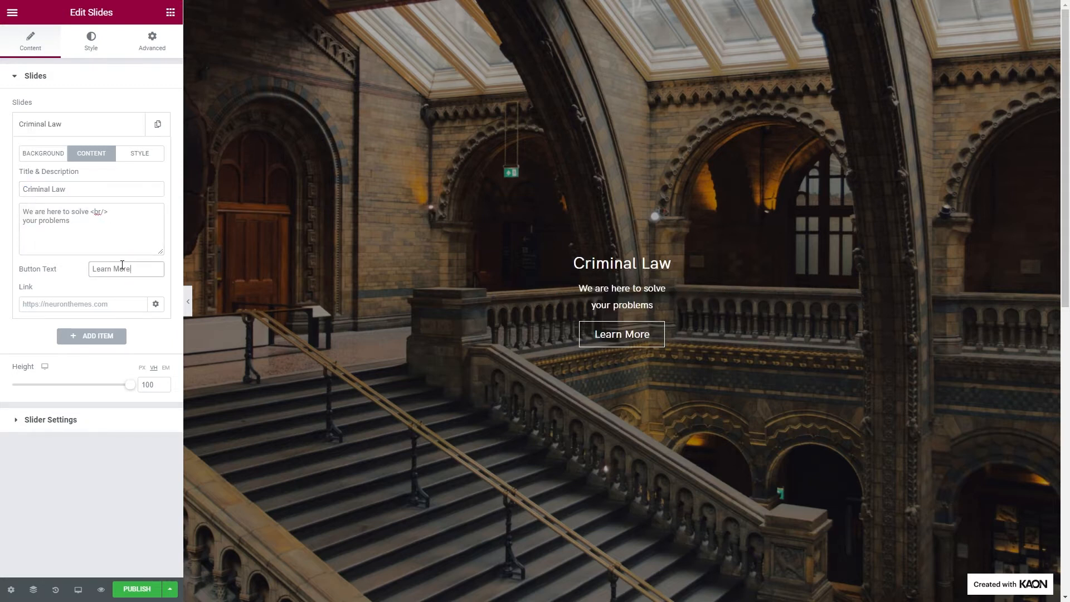
pyautogui.click(117, 301)
# Step: Enable the slide's custom styling, try the left, center and right text alignments, and turn custom styling off again
pyautogui.click(144, 159)
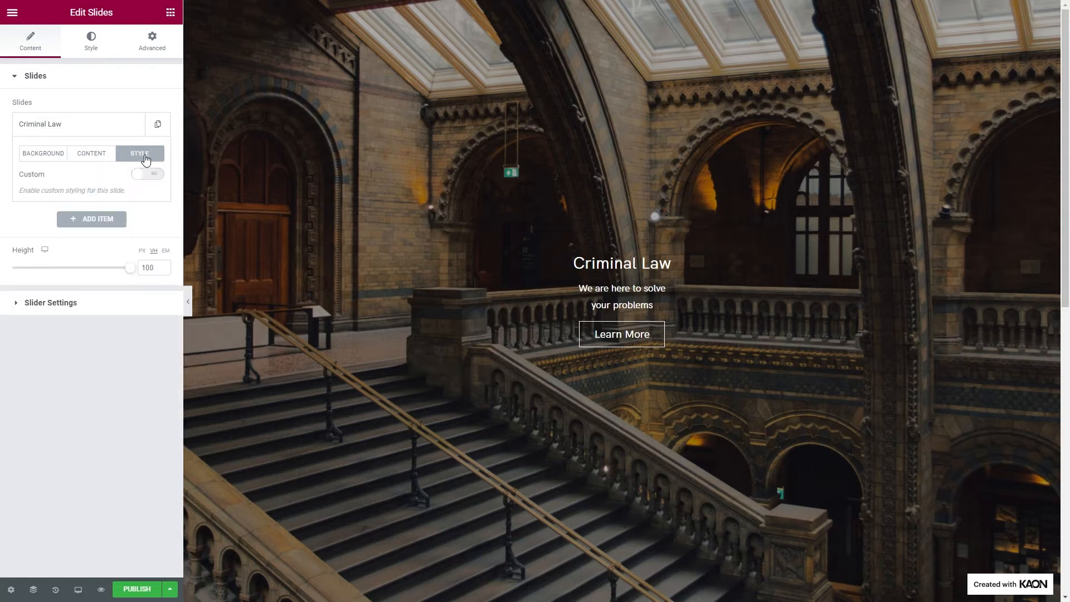
pyautogui.click(149, 174)
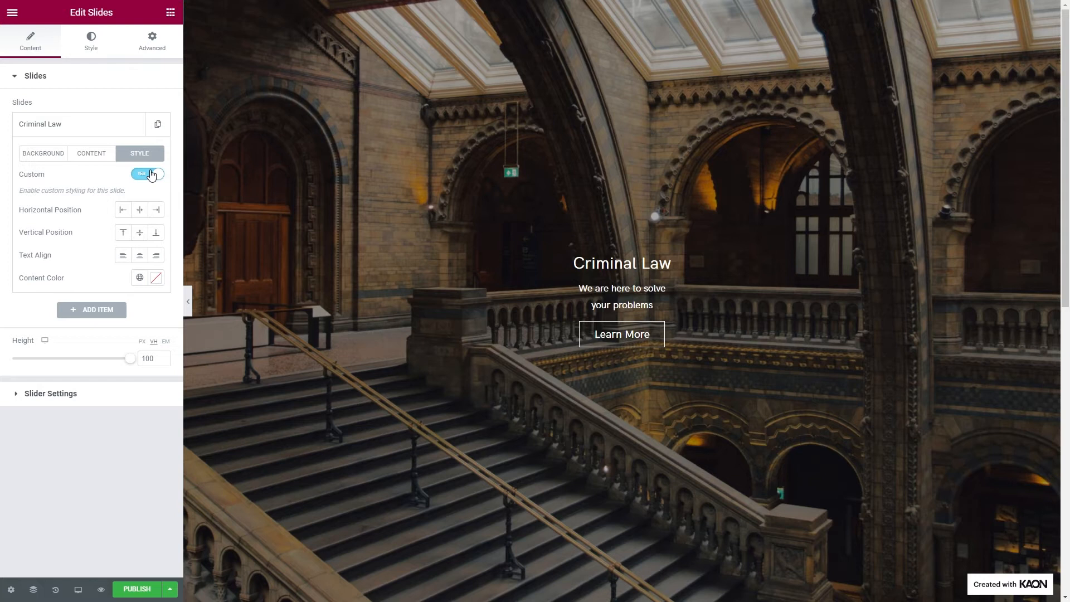
pyautogui.click(124, 255)
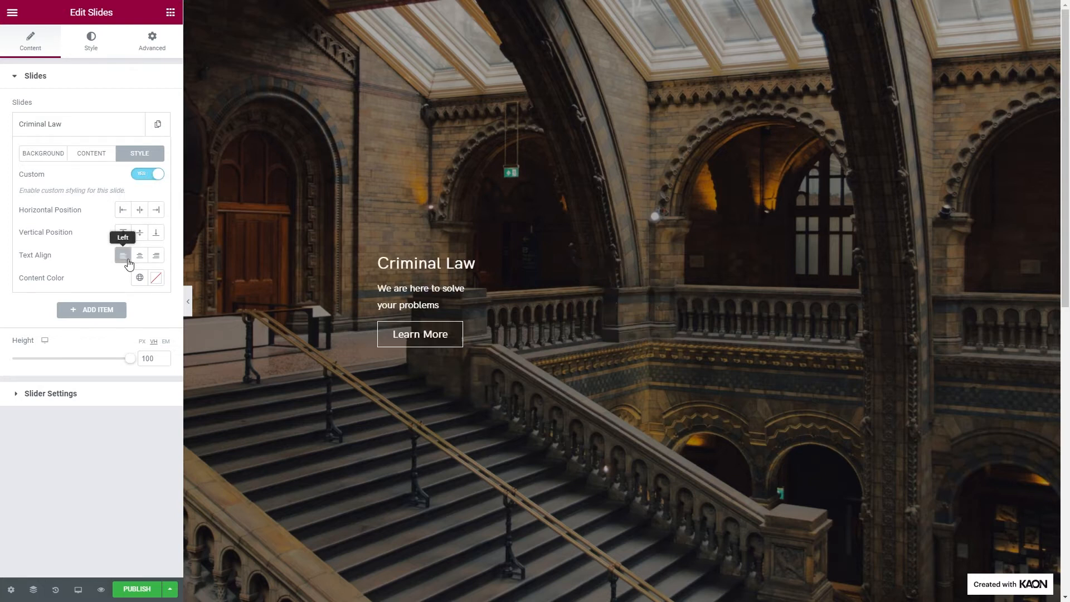
pyautogui.click(137, 261)
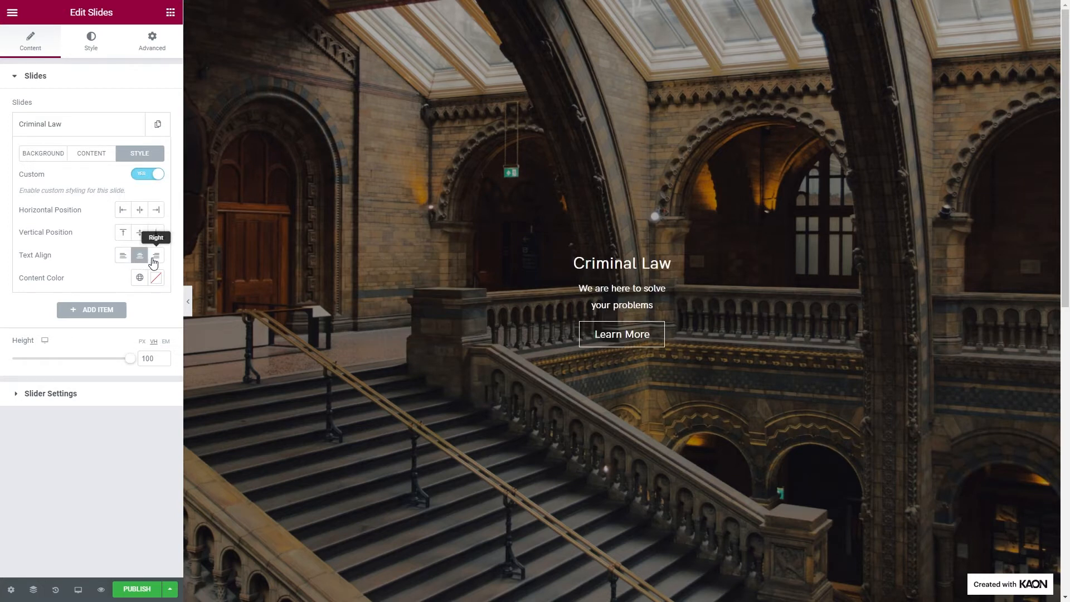
pyautogui.click(154, 262)
pyautogui.click(140, 257)
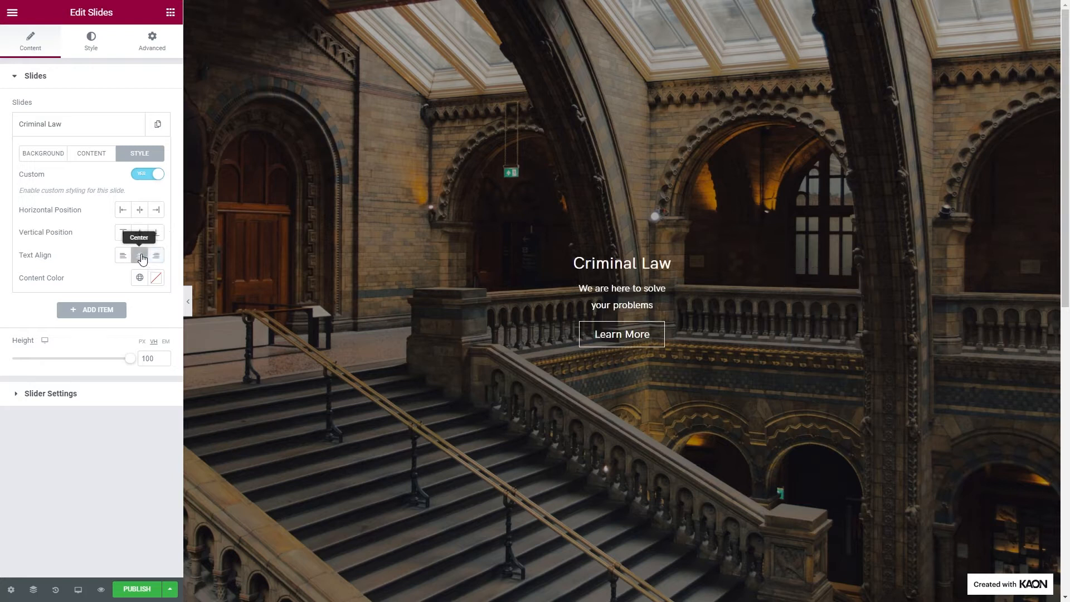
pyautogui.click(146, 178)
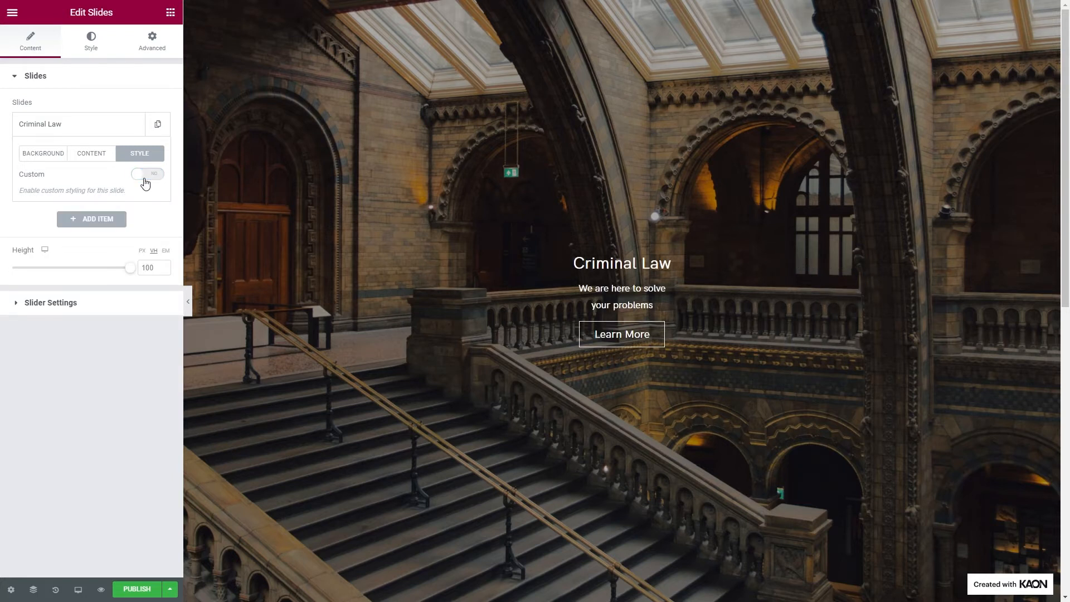
# Step: Duplicate the Criminal Law slide twice to make three slides
pyautogui.click(108, 134)
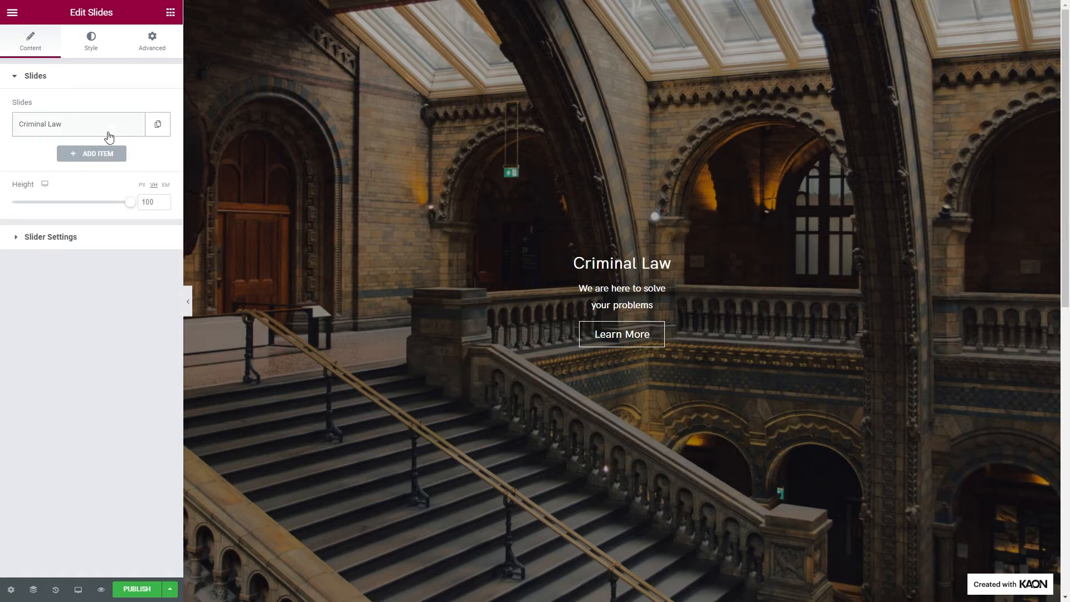
pyautogui.click(156, 131)
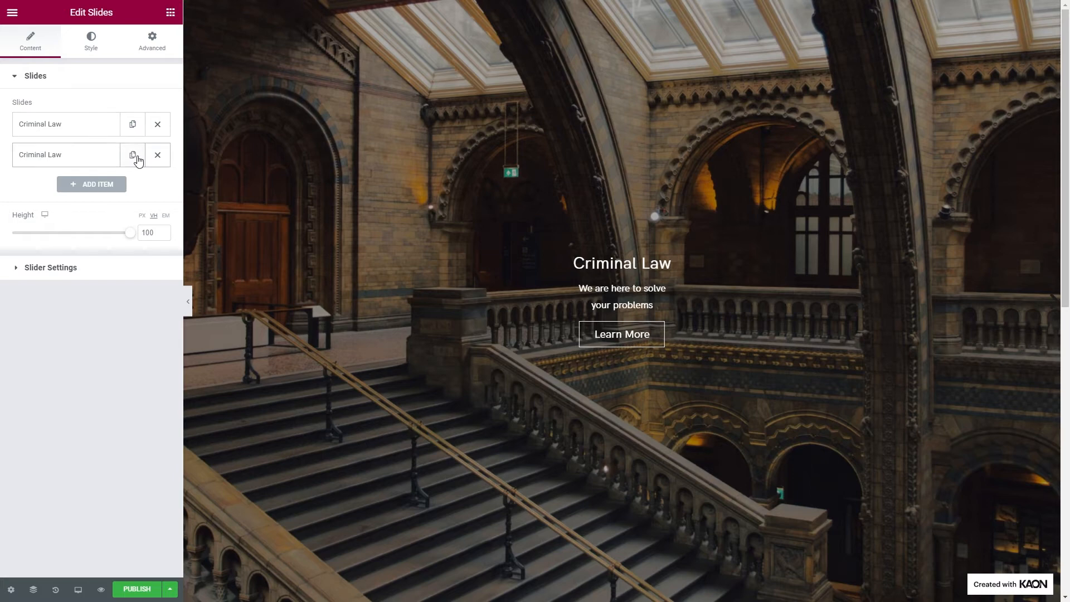
pyautogui.click(138, 158)
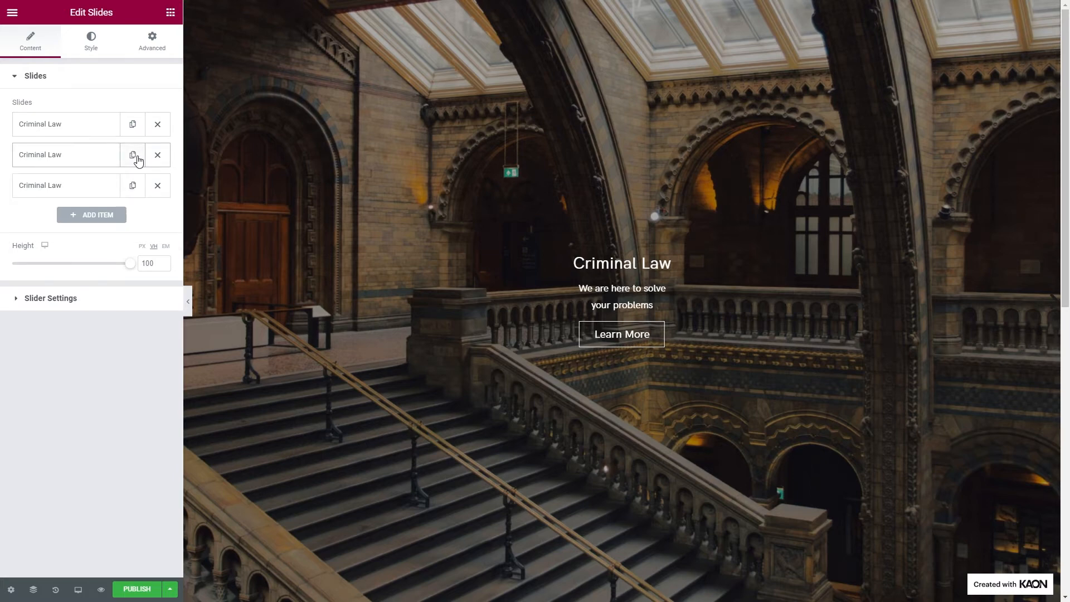
# Step: Replace the second slide's background image with Slide-2-scaled.jpg from the media library
pyautogui.click(84, 161)
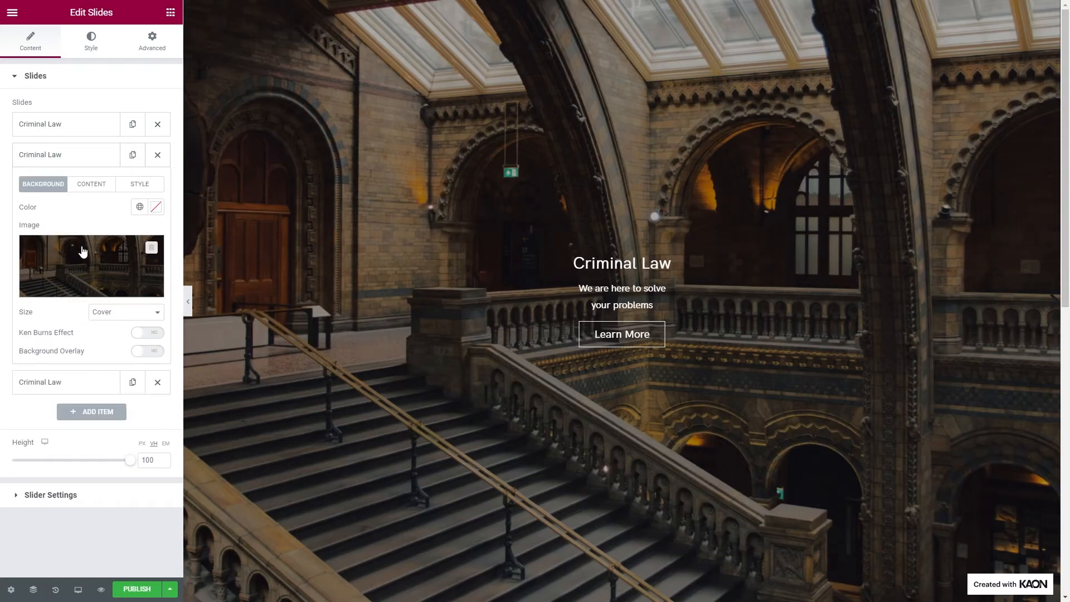
pyautogui.click(80, 270)
pyautogui.click(516, 354)
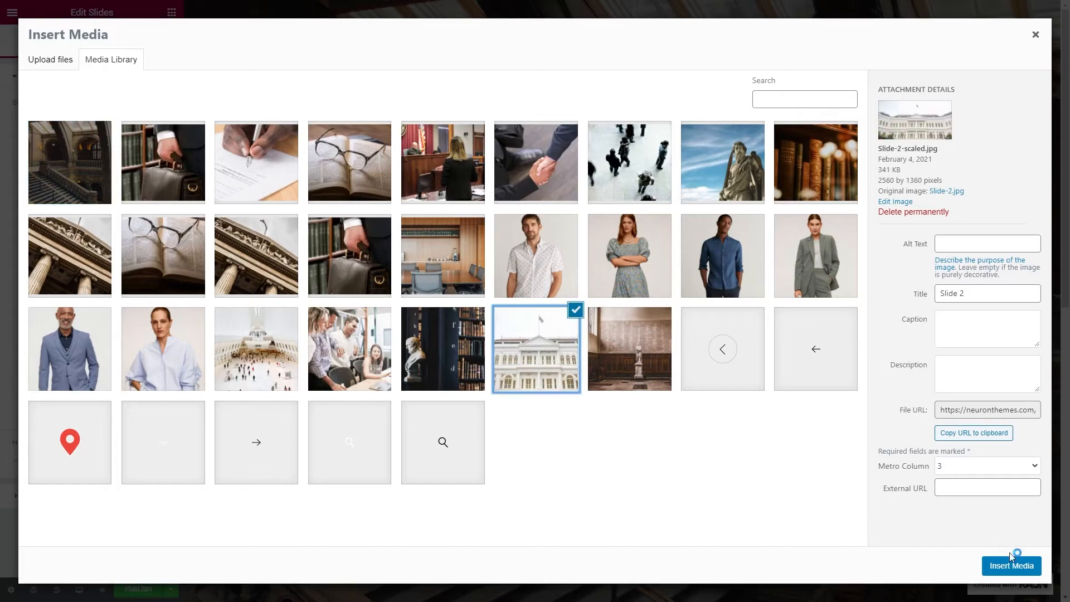
pyautogui.click(1012, 566)
# Step: Change the second slide's title to "Immigration" and its description to "We provide comprehensive <br/> legal service to people"
pyautogui.click(92, 184)
pyautogui.tripleClick(98, 224)
pyautogui.write('Immigration')
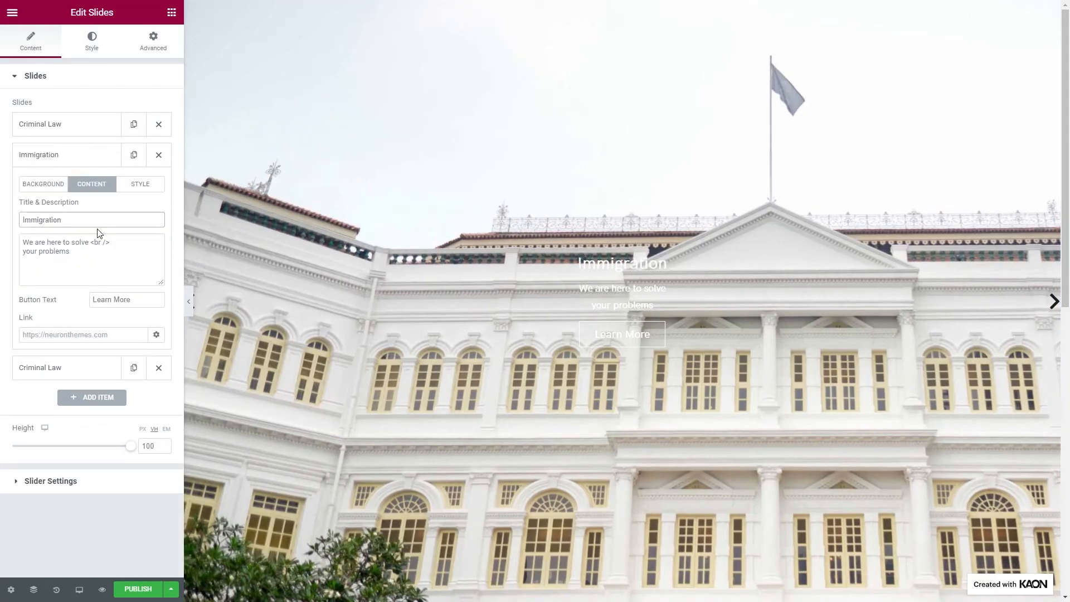
pyautogui.click(85, 254)
pyautogui.hotkey('ctrl', 'a')
pyautogui.write('We provide comprehensive <br /> legal service to people')
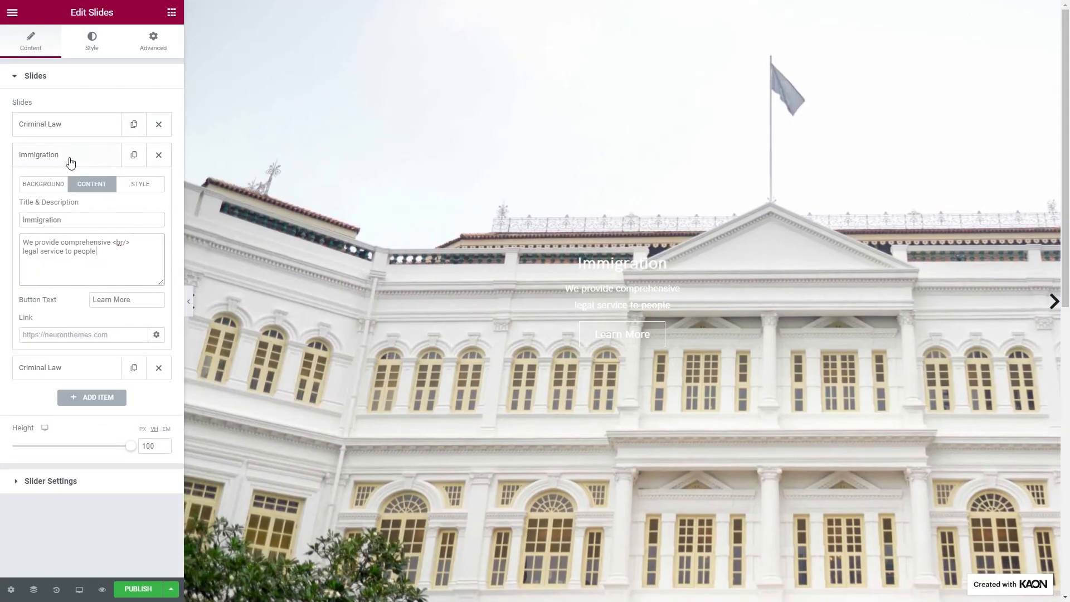
# Step: Replace the third slide's background image with Slide-3-scaled.jpg from the media library
pyautogui.click(70, 163)
pyautogui.click(73, 194)
pyautogui.click(87, 293)
pyautogui.click(474, 362)
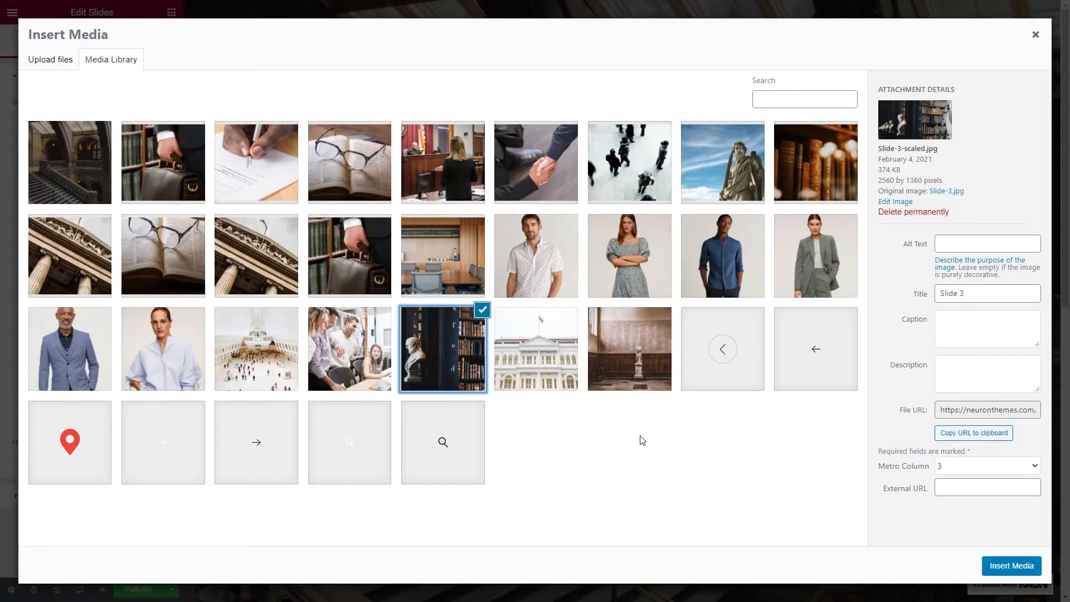
pyautogui.click(996, 566)
# Step: Change the third slide's title to "Civil Rights" and its description to "Protecting civil rights is an <br/> essential part of the world"
pyautogui.click(91, 214)
pyautogui.tripleClick(98, 250)
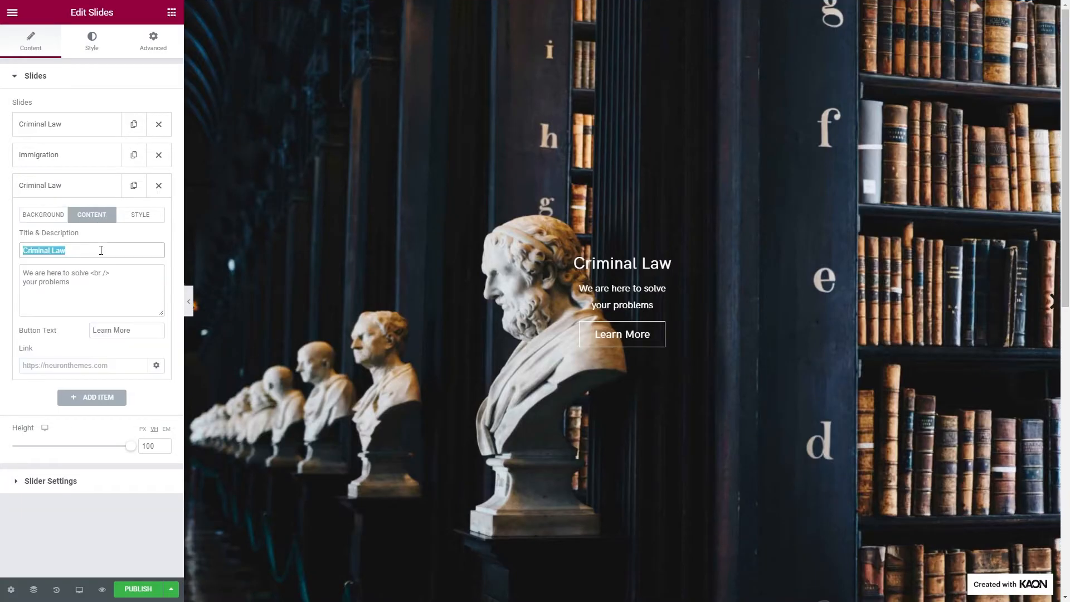
pyautogui.write('Civil Rights')
pyautogui.click(86, 278)
pyautogui.hotkey('ctrl', 'a')
pyautogui.write('Protecting civil rights is an <br/> essential part of the world')
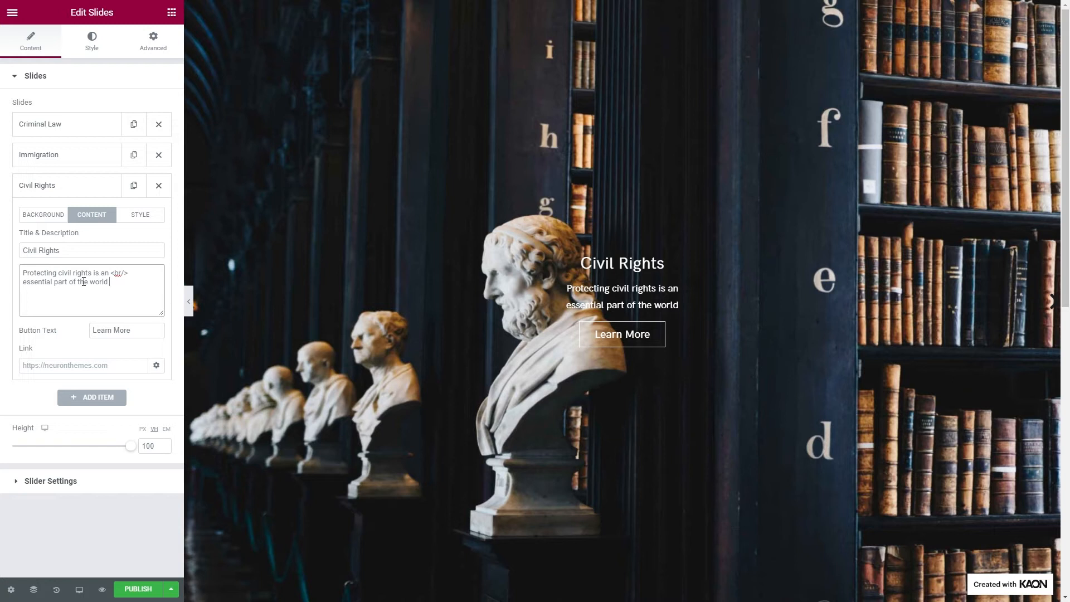
# Step: Review the slider's navigation options, Slide Up entrance animation, Slide transition and transition speed settings
pyautogui.click(113, 481)
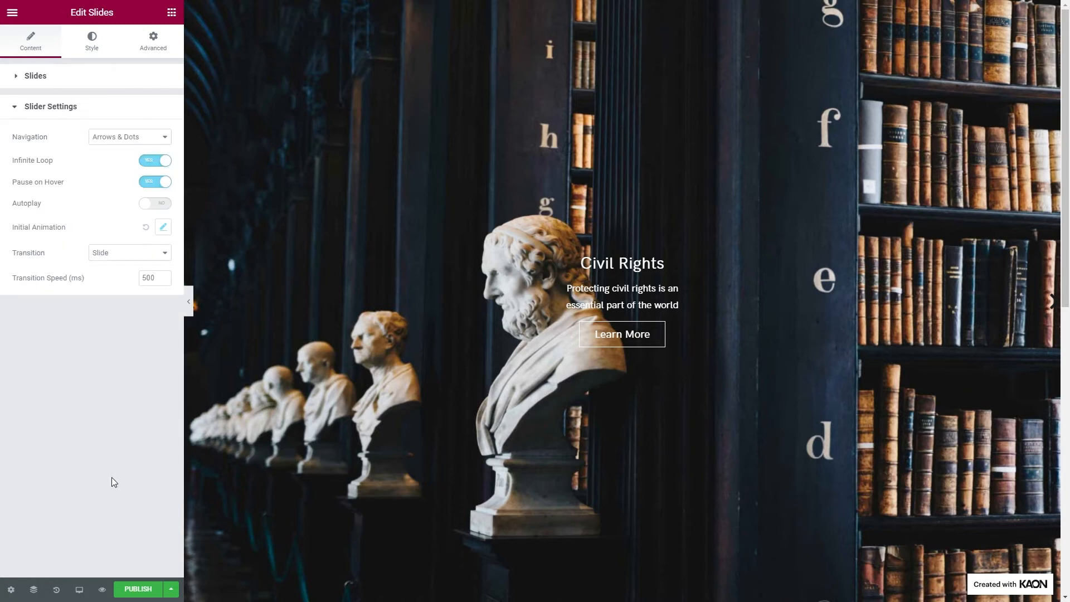
pyautogui.click(106, 141)
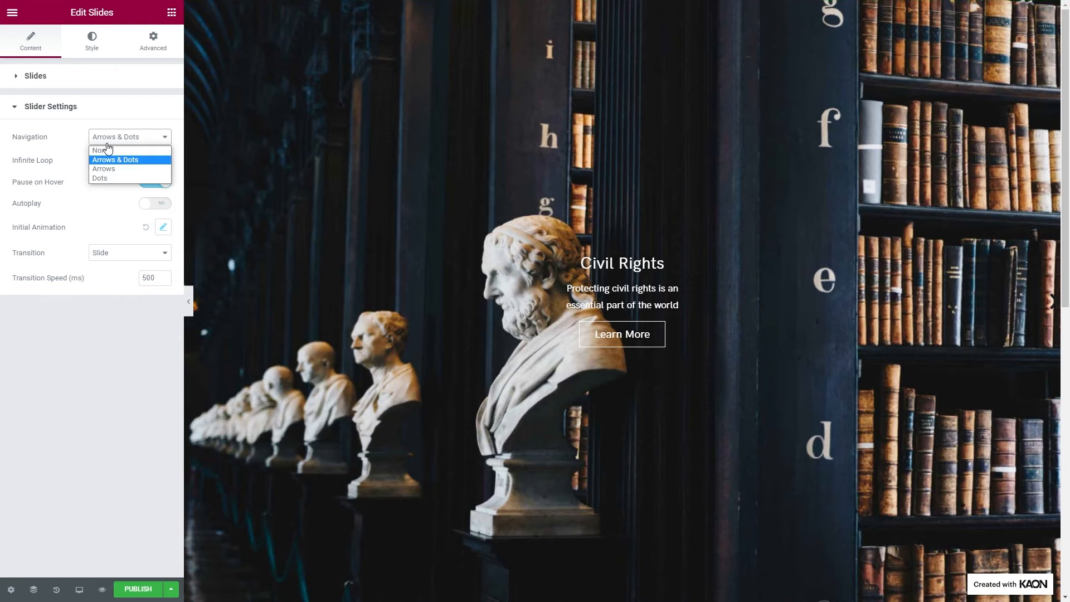
pyautogui.click(106, 143)
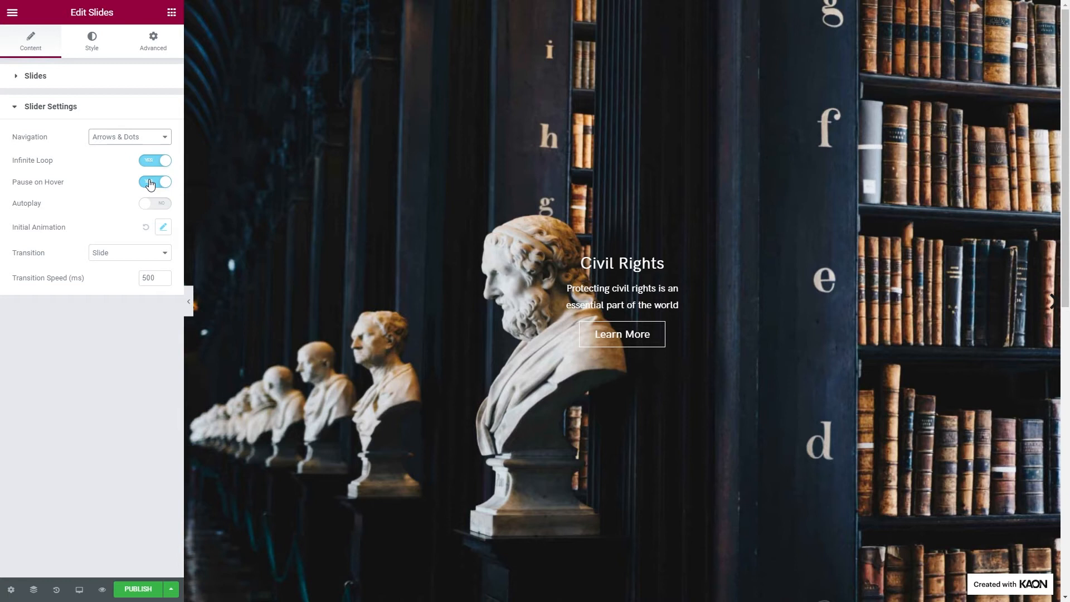
pyautogui.click(163, 227)
pyautogui.click(119, 275)
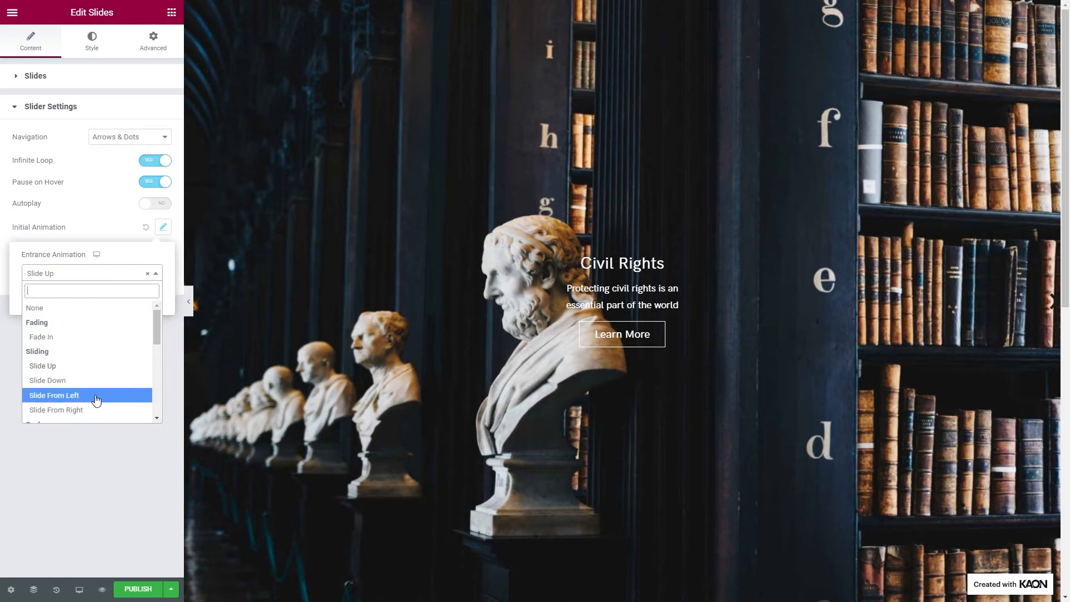
pyautogui.click(100, 364)
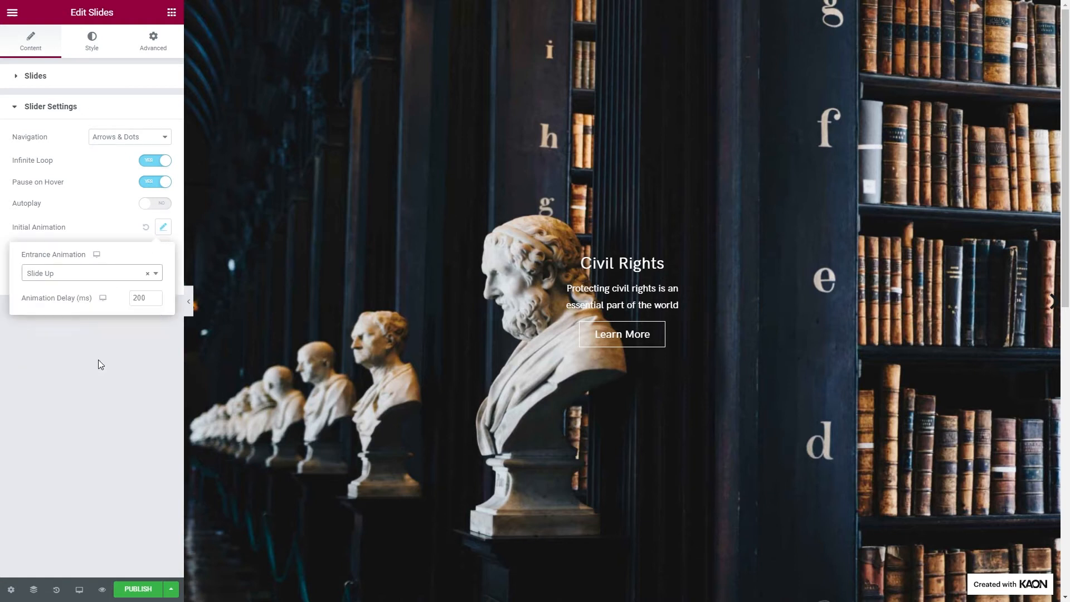
pyautogui.click(107, 205)
pyautogui.click(127, 255)
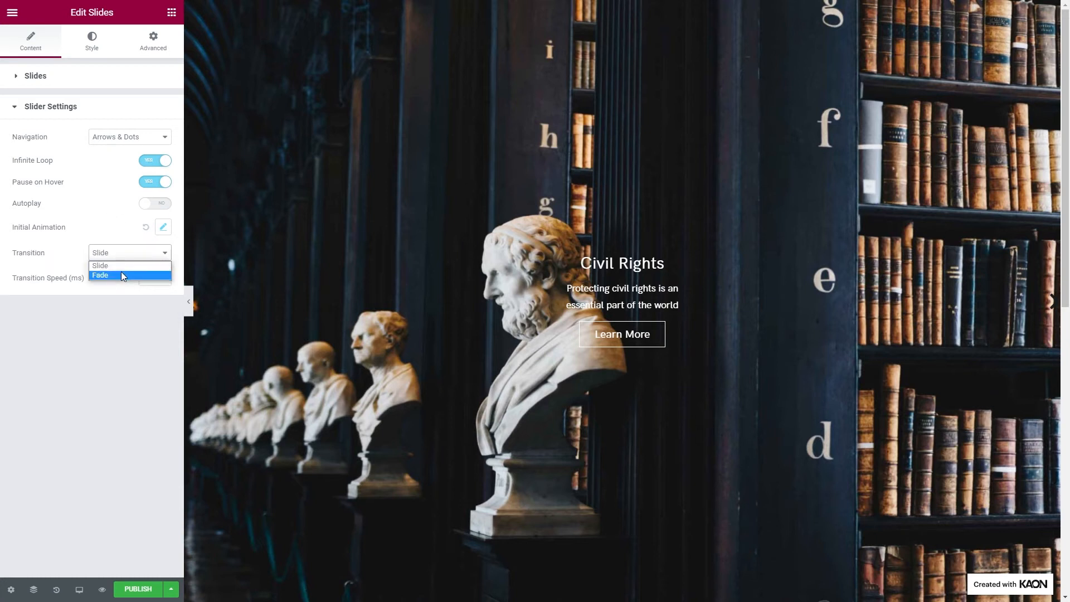
pyautogui.click(120, 268)
pyautogui.click(148, 277)
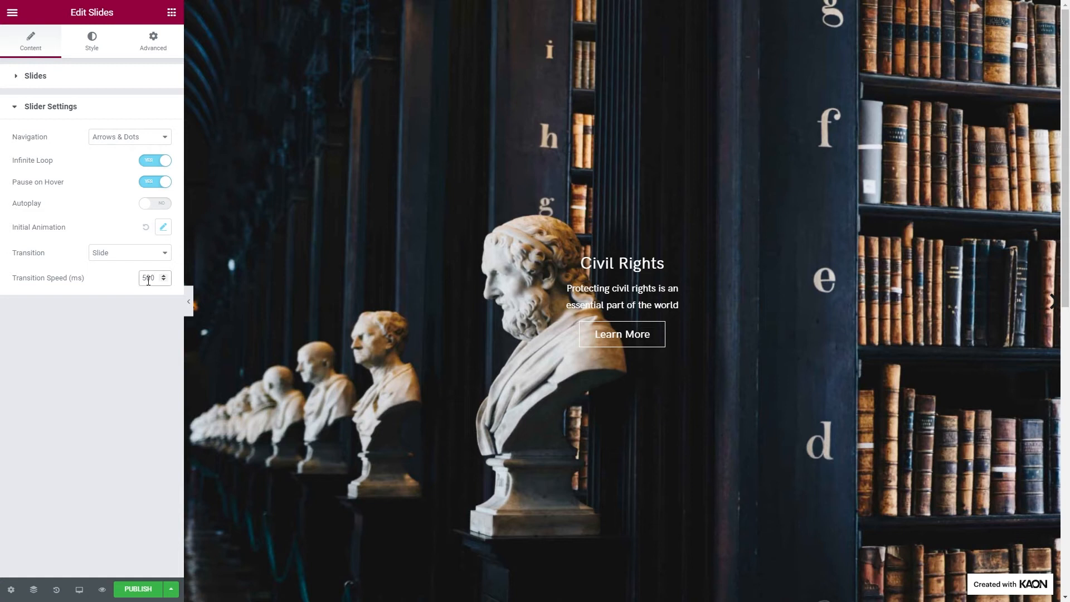
# Step: Set the content width of the slides to 1120 px
pyautogui.click(90, 41)
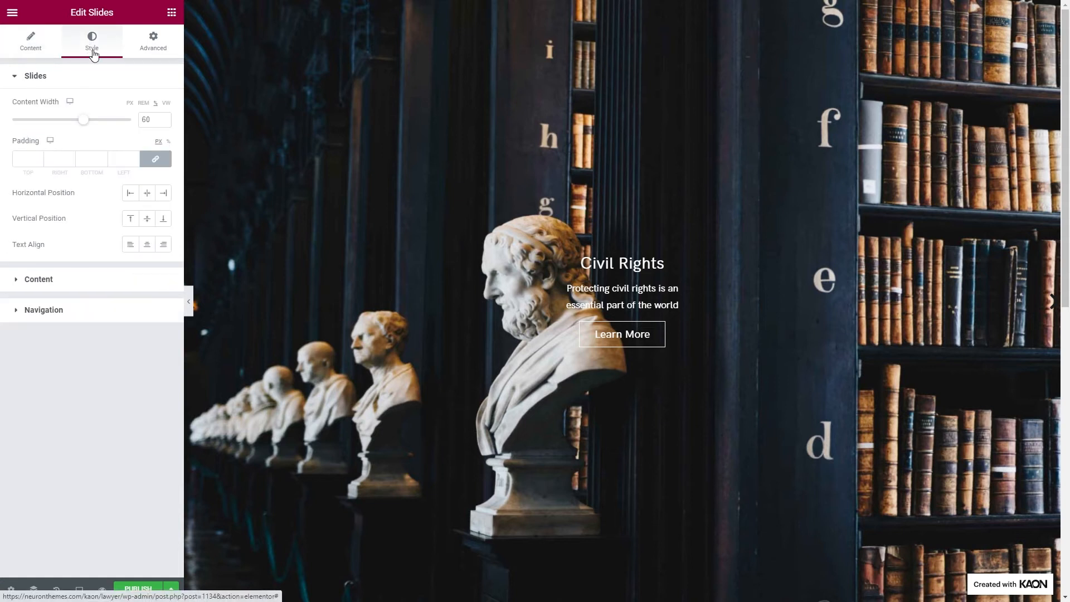
pyautogui.click(131, 105)
pyautogui.doubleClick(149, 120)
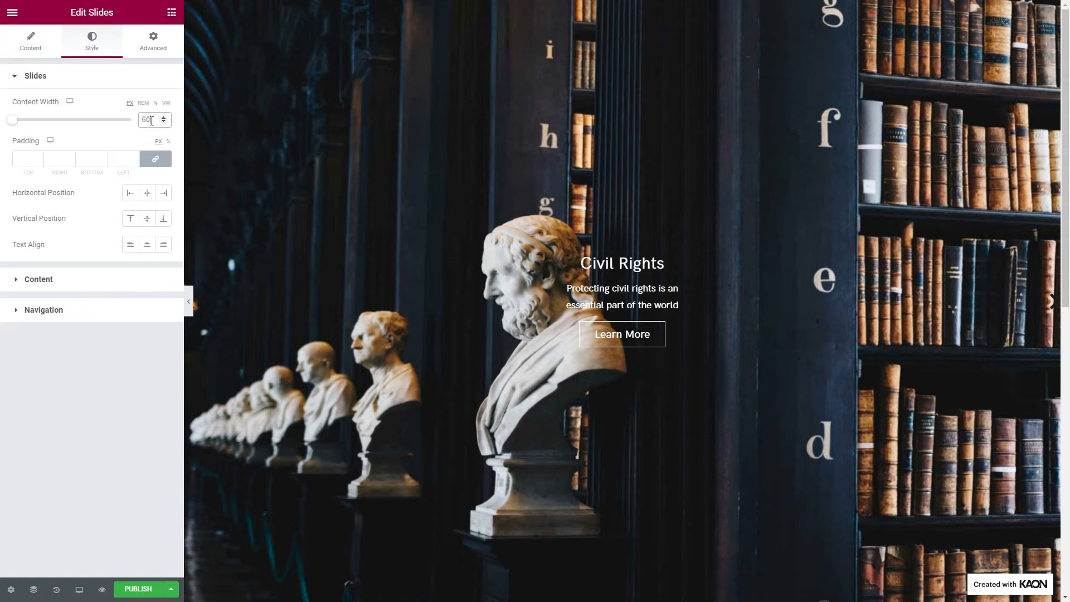
pyautogui.write('1100')
# Step: Give the slides 60 px of top padding only, and set their content position and text alignment to left
pyautogui.click(155, 159)
pyautogui.doubleClick(27, 160)
pyautogui.write('60')
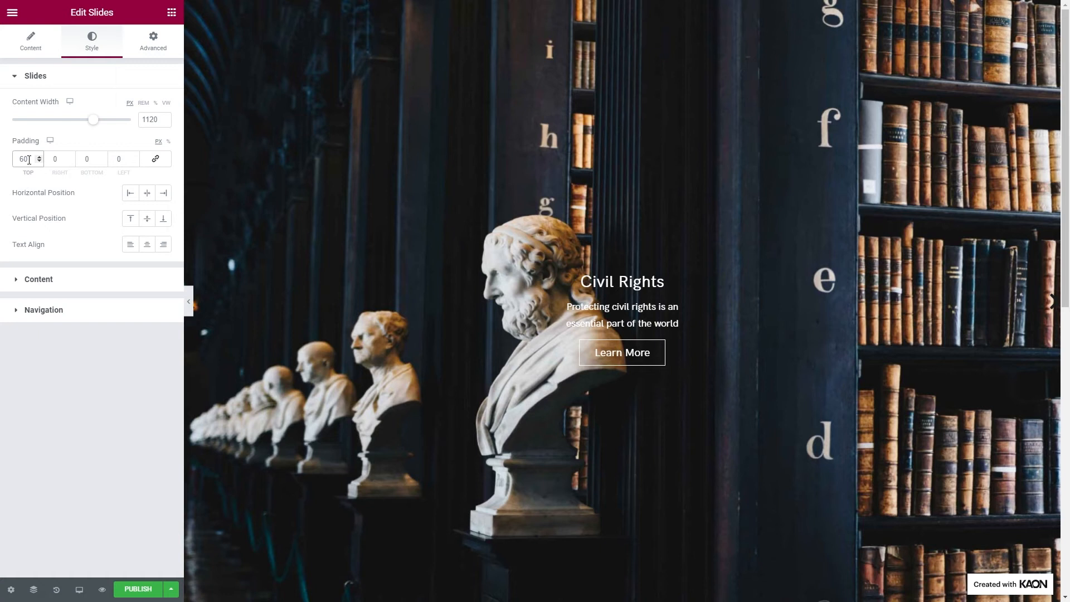
pyautogui.click(138, 200)
pyautogui.click(132, 244)
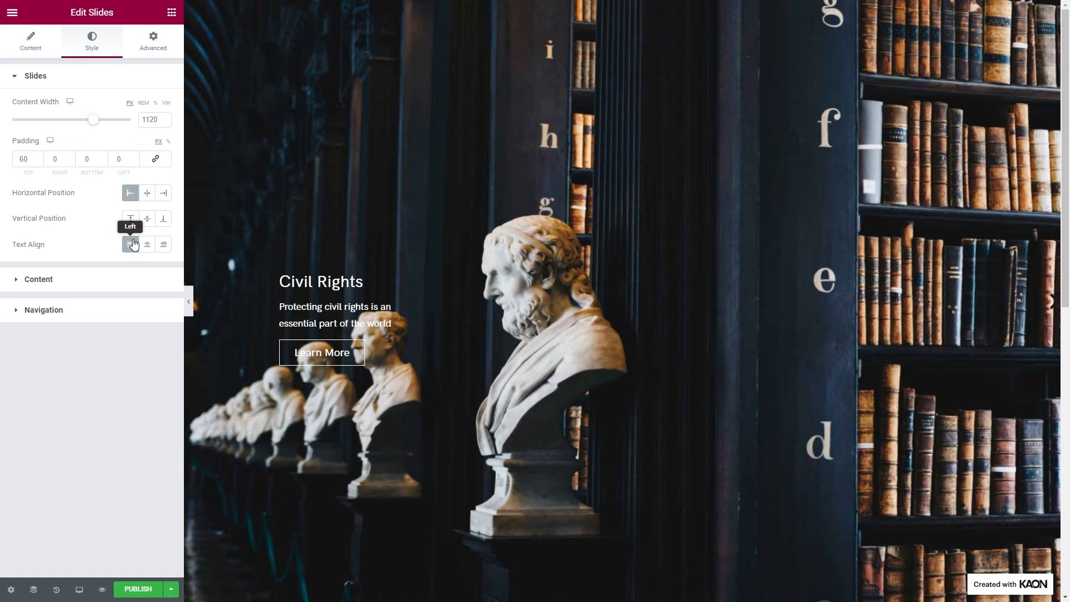
# Step: Apply a small uppercase global typography style to the slide titles and set the title spacing to 30
pyautogui.click(126, 282)
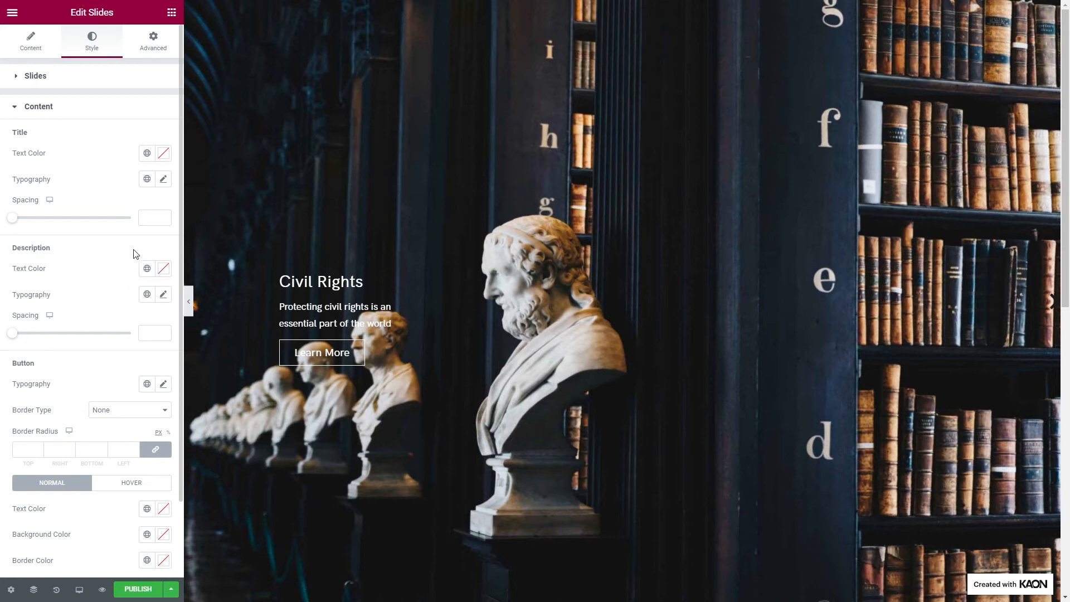
pyautogui.click(146, 179)
pyautogui.scroll(-3, 108, 324)
pyautogui.click(101, 336)
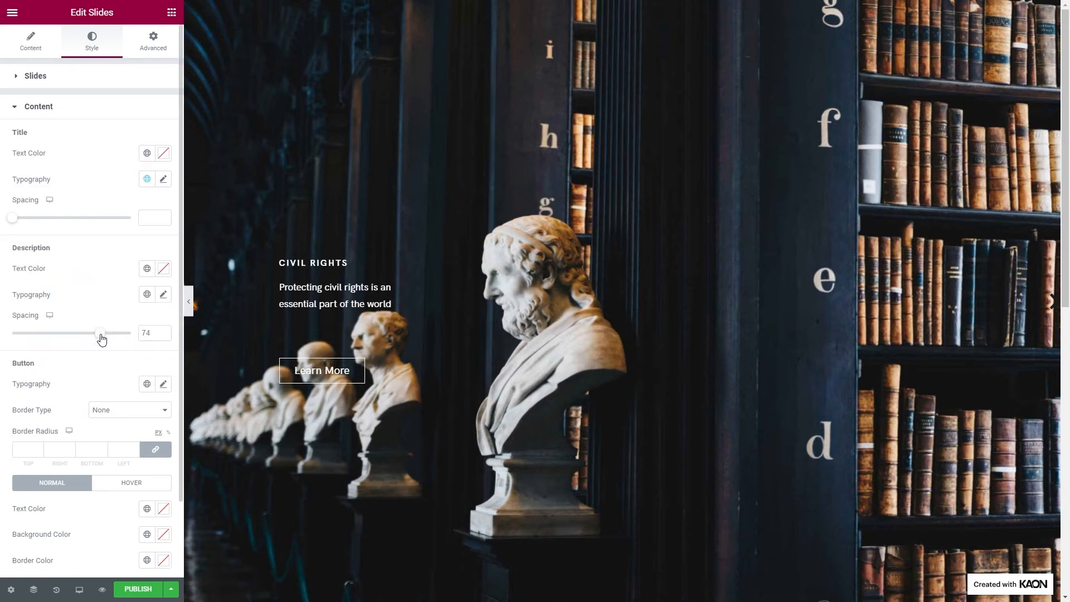
pyautogui.click(149, 219)
pyautogui.write('30')
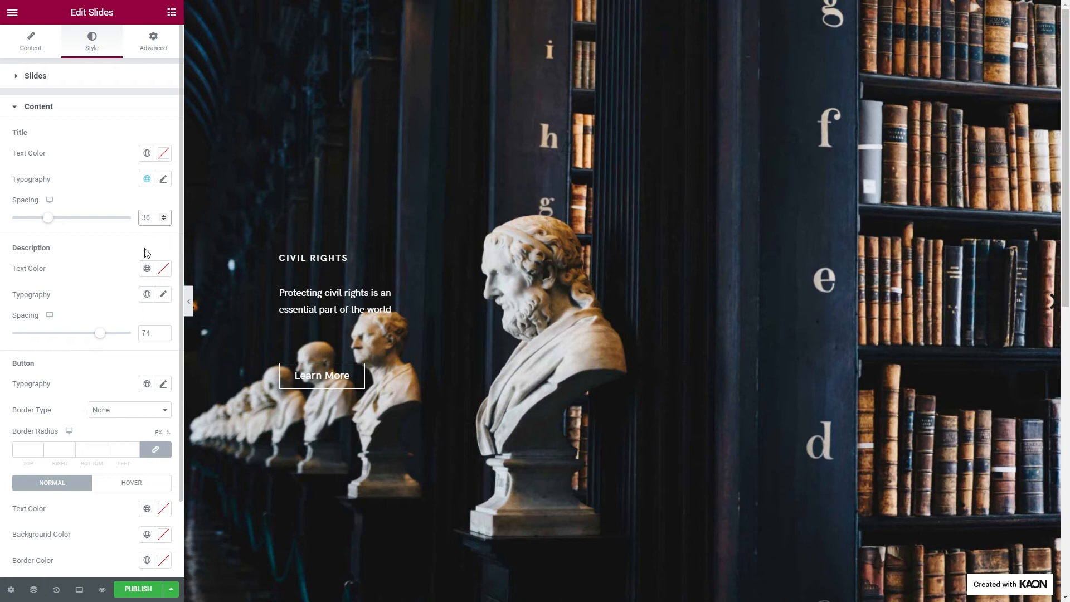
# Step: Apply a large serif global typography style to the slide descriptions and set the description spacing to 45
pyautogui.click(147, 294)
pyautogui.scroll(-3, 124, 392)
pyautogui.click(125, 482)
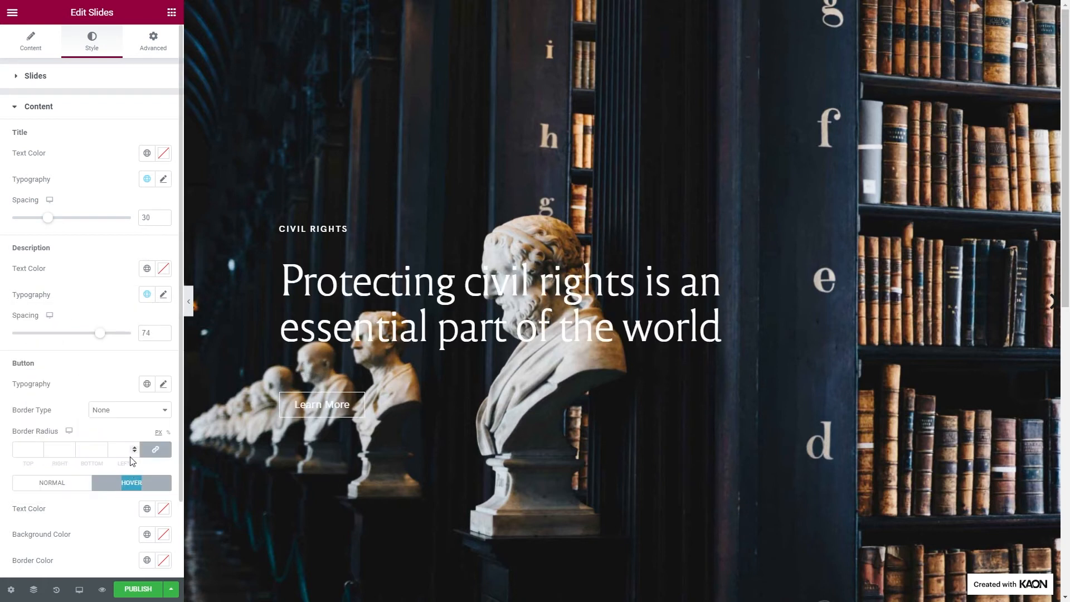
pyautogui.doubleClick(154, 333)
pyautogui.write('45')
# Step: Apply an underlined global typography style to the slide button and give it a Solid border with a width of 0
pyautogui.click(147, 384)
pyautogui.scroll(-5, 129, 442)
pyautogui.click(106, 571)
pyautogui.click(114, 411)
pyautogui.click(115, 435)
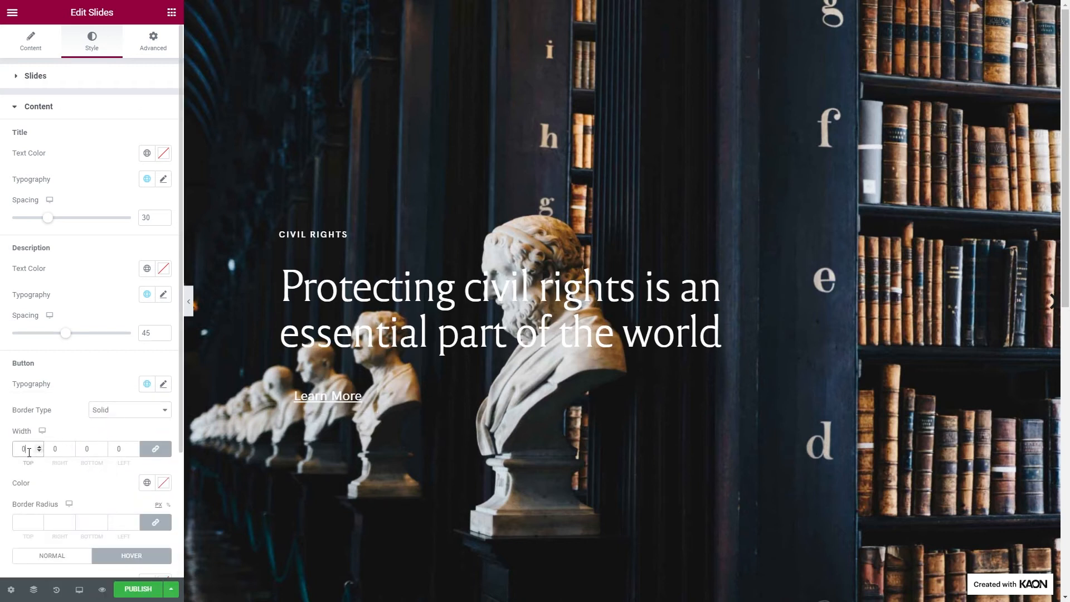
# Step: Set the slide button's padding to 0 on all sides
pyautogui.scroll(-2, 24, 477)
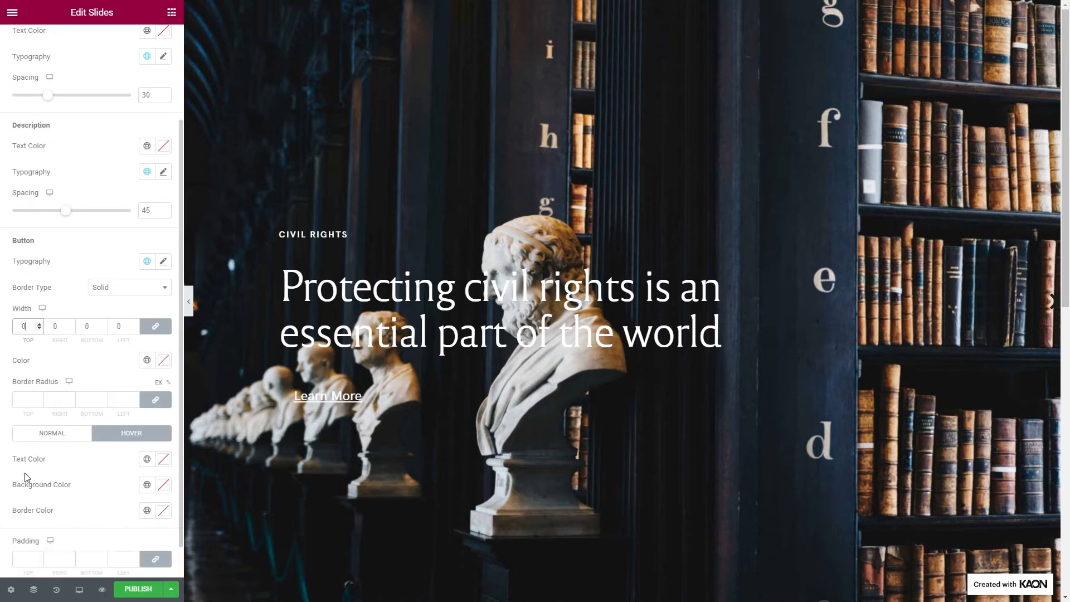
pyautogui.click(26, 558)
pyautogui.write('0')
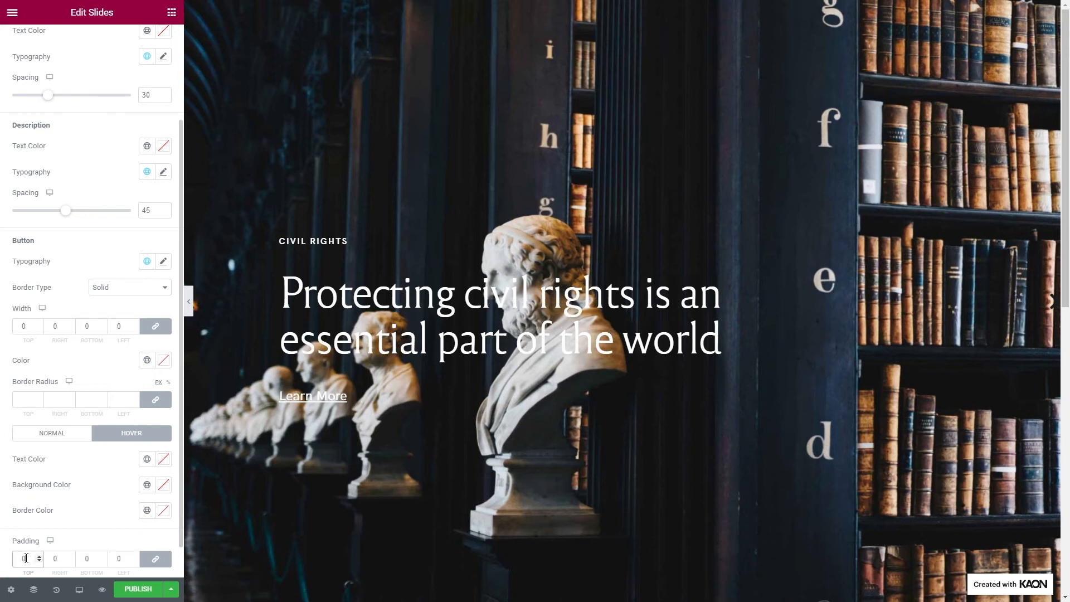
# Step: Remove the arrow icon from the slider's navigation
pyautogui.scroll(-1, 89, 512)
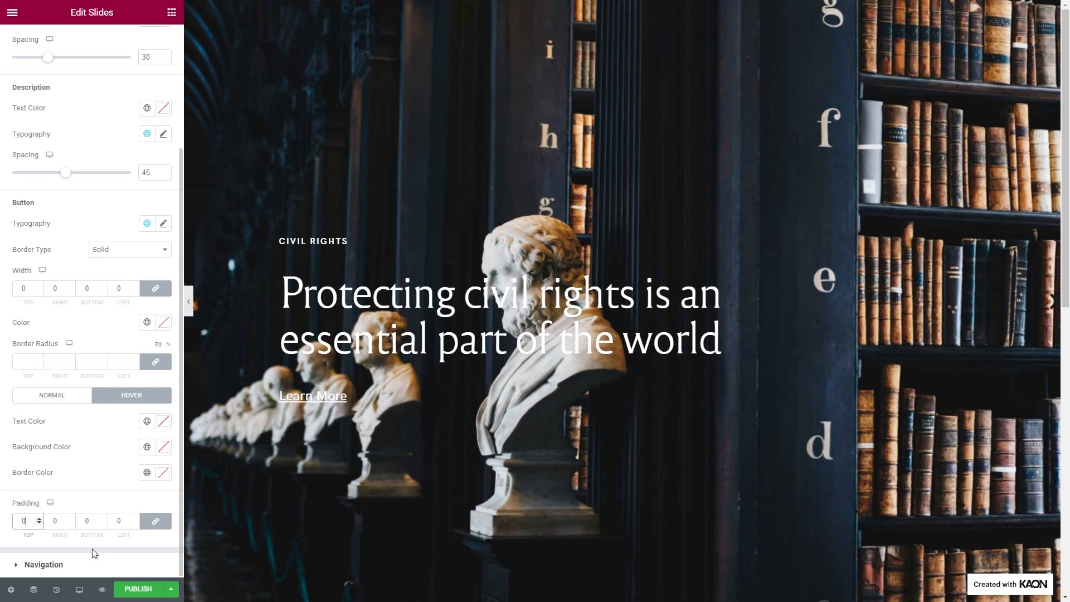
pyautogui.click(94, 570)
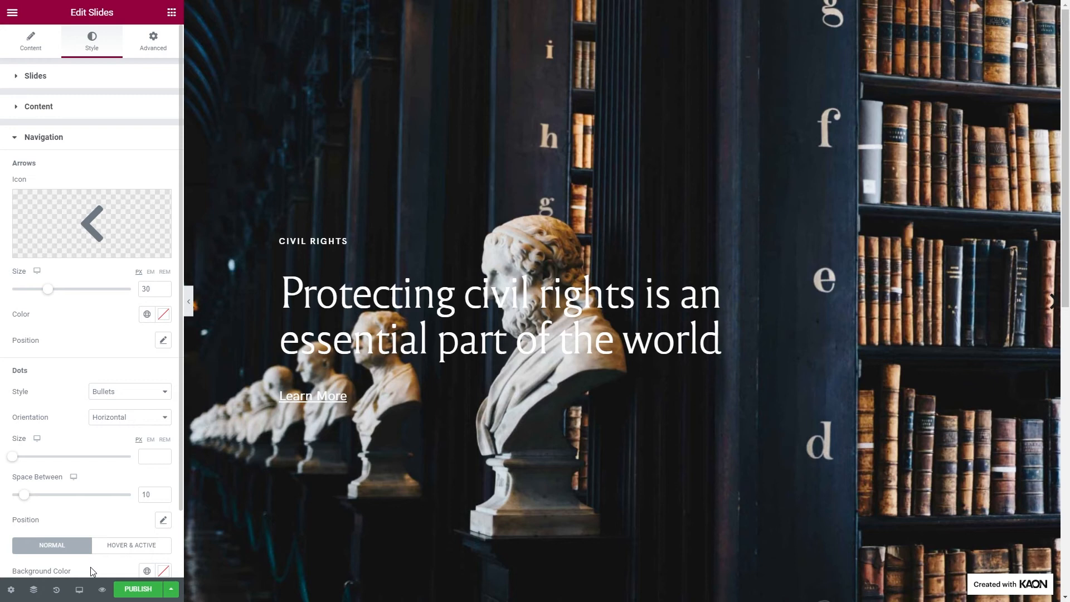
pyautogui.moveTo(127, 248)
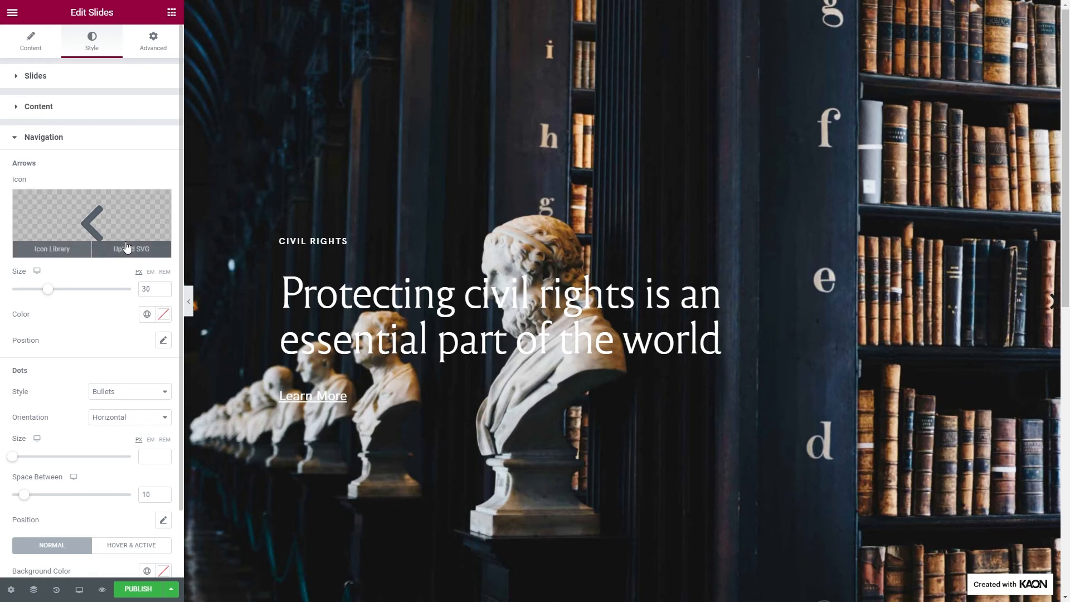
pyautogui.click(157, 203)
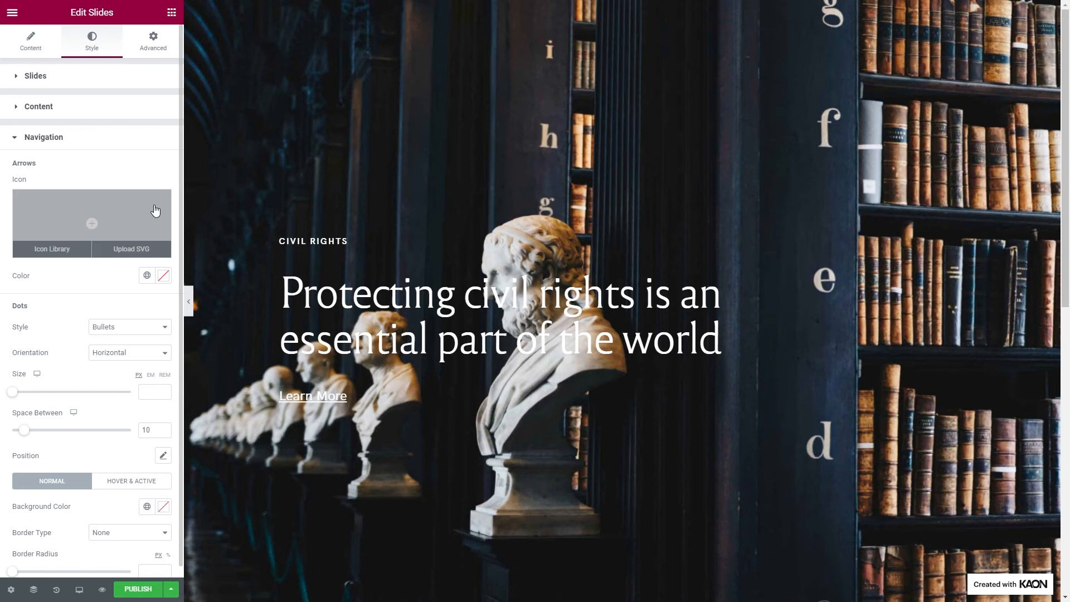
# Step: Keep the navigation dots as horizontal bullets, and set their size to 4 px and the space between them to 16
pyautogui.click(129, 328)
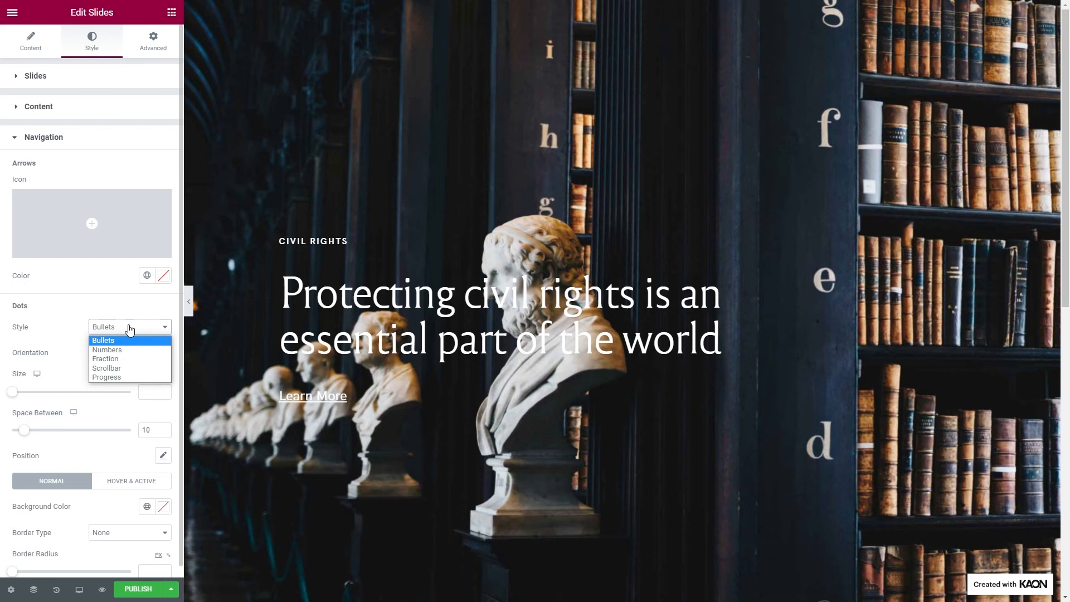
pyautogui.click(128, 330)
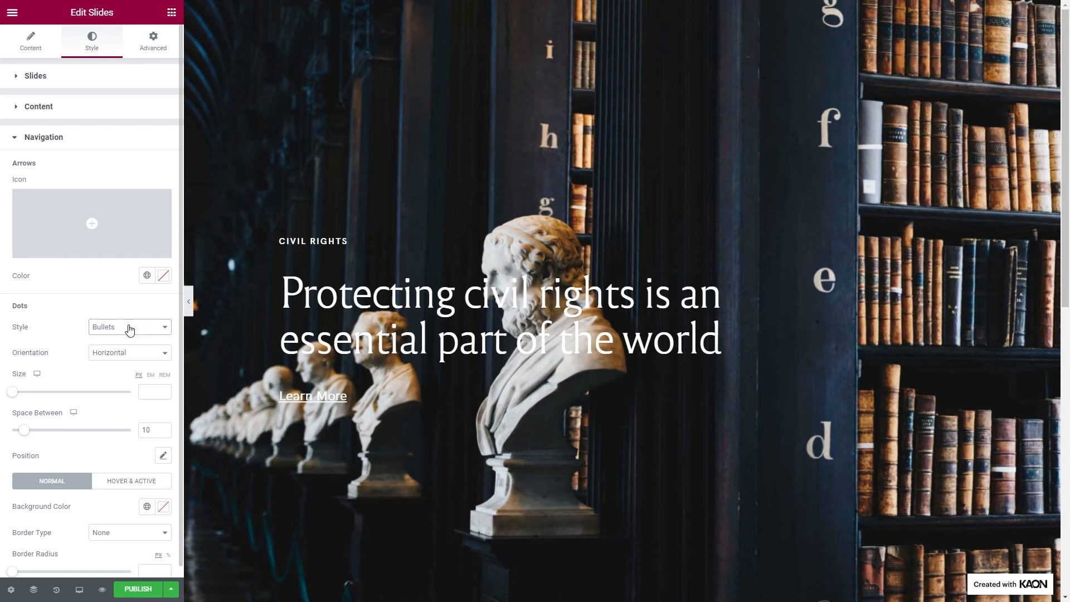
pyautogui.click(129, 355)
pyautogui.click(128, 366)
pyautogui.click(147, 391)
pyautogui.write('4')
pyautogui.doubleClick(154, 433)
pyautogui.write('16')
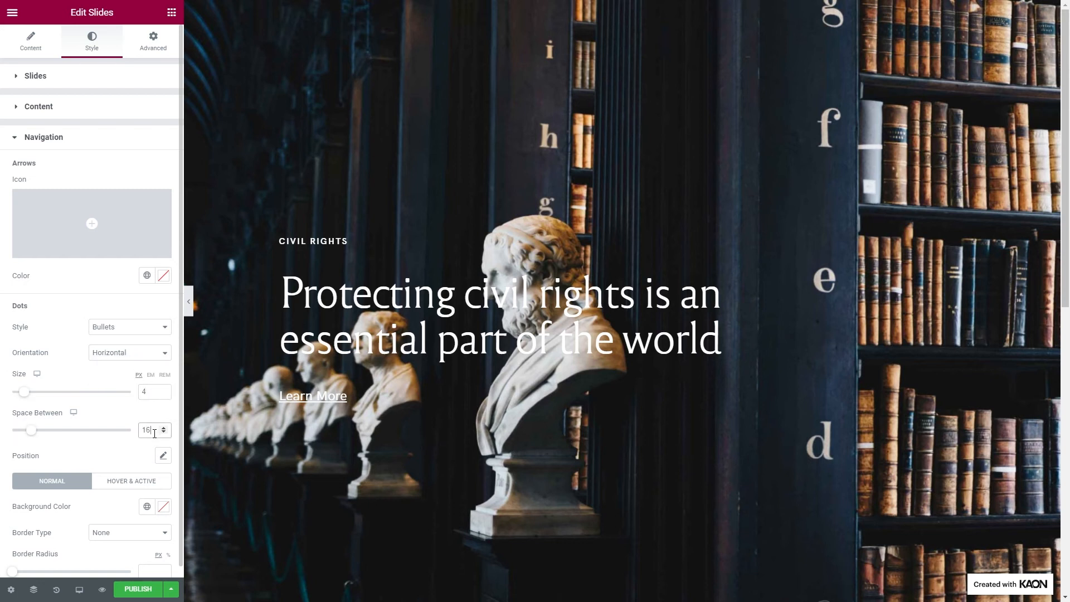
# Step: Set the Y position of the navigation dots to -22 px
pyautogui.click(162, 455)
pyautogui.scroll(-1, 146, 518)
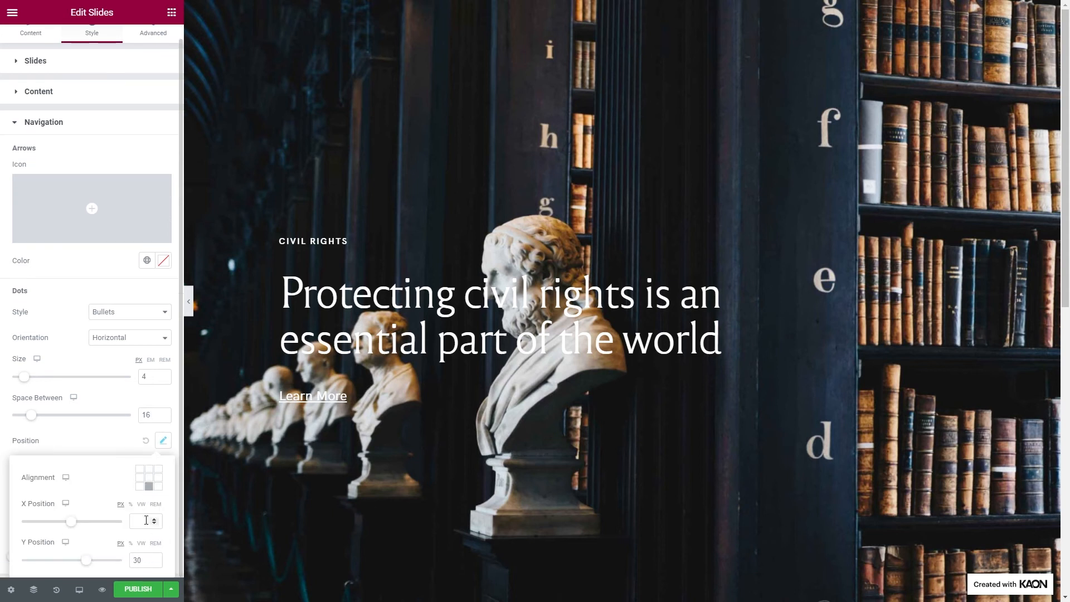
pyautogui.click(146, 562)
pyautogui.write('-22')
pyautogui.click(108, 441)
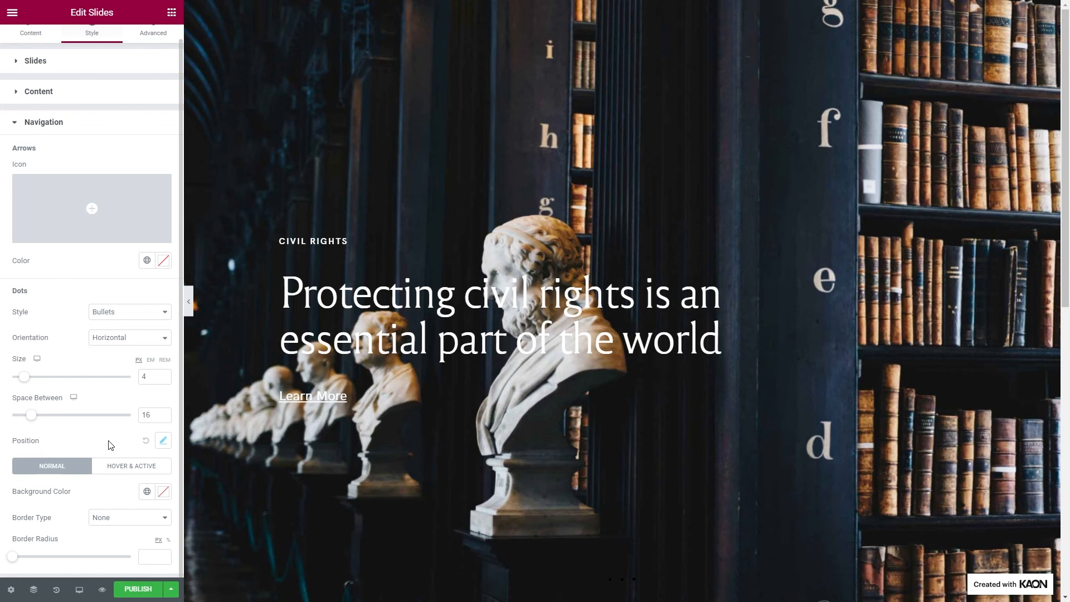
# Step: Set the normal background color of the navigation dots to the global Dark Grey
pyautogui.click(147, 492)
pyautogui.scroll(-2, 113, 425)
pyautogui.click(113, 425)
# Step: Give the navigation dots a Solid border with widths of 2 top, 22 right, 2 bottom and 22 left
pyautogui.click(115, 521)
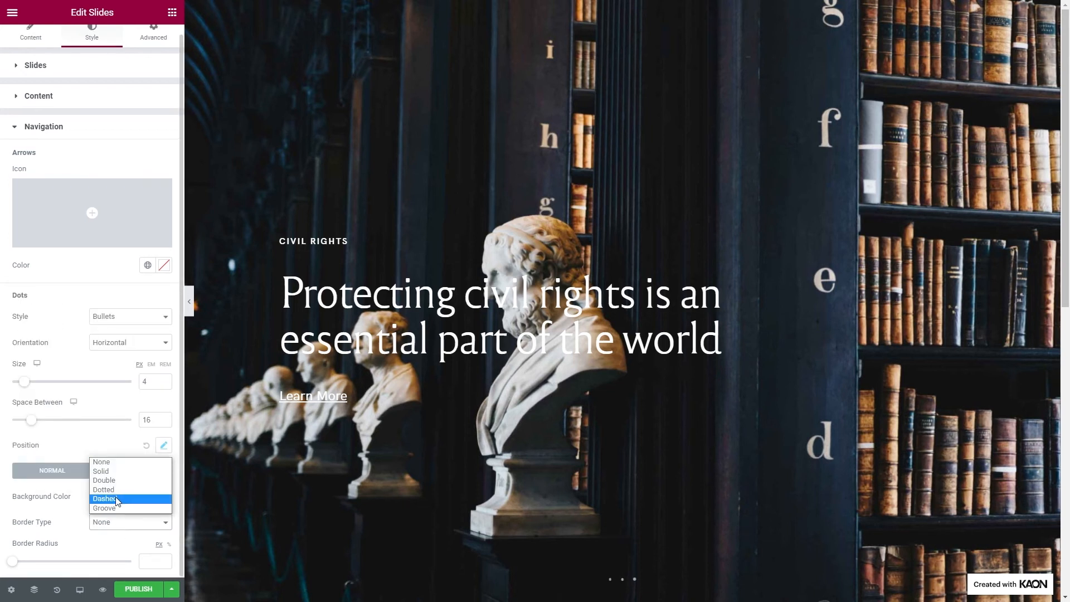
pyautogui.click(106, 471)
pyautogui.scroll(-1, 106, 470)
pyautogui.click(30, 488)
pyautogui.write('2')
pyautogui.press('Tab')
pyautogui.write('22')
pyautogui.press('Tab')
pyautogui.write('2')
pyautogui.press('Tab')
pyautogui.write('22')
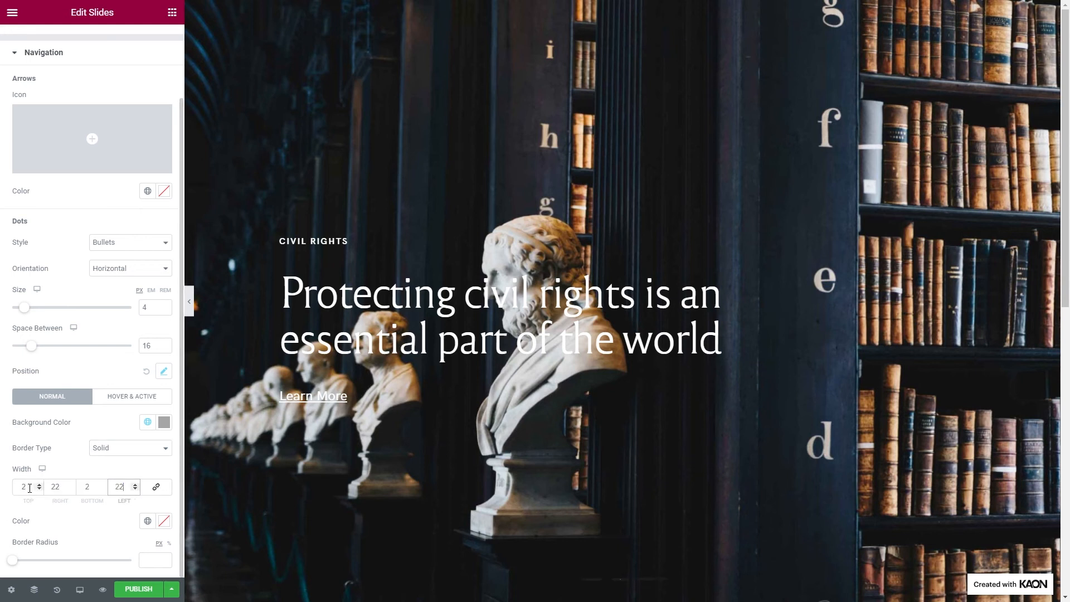
# Step: Set the dots' border color to the global Slide Navigation Color and their border radius to 0 px
pyautogui.click(146, 521)
pyautogui.scroll(-3, 115, 463)
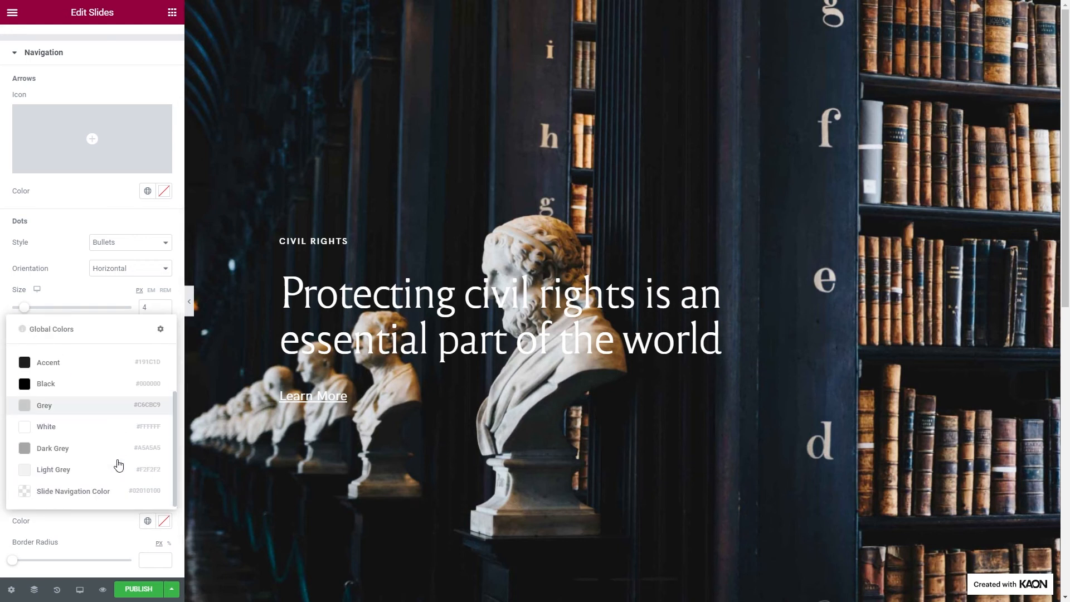
pyautogui.click(104, 493)
pyautogui.write('0')
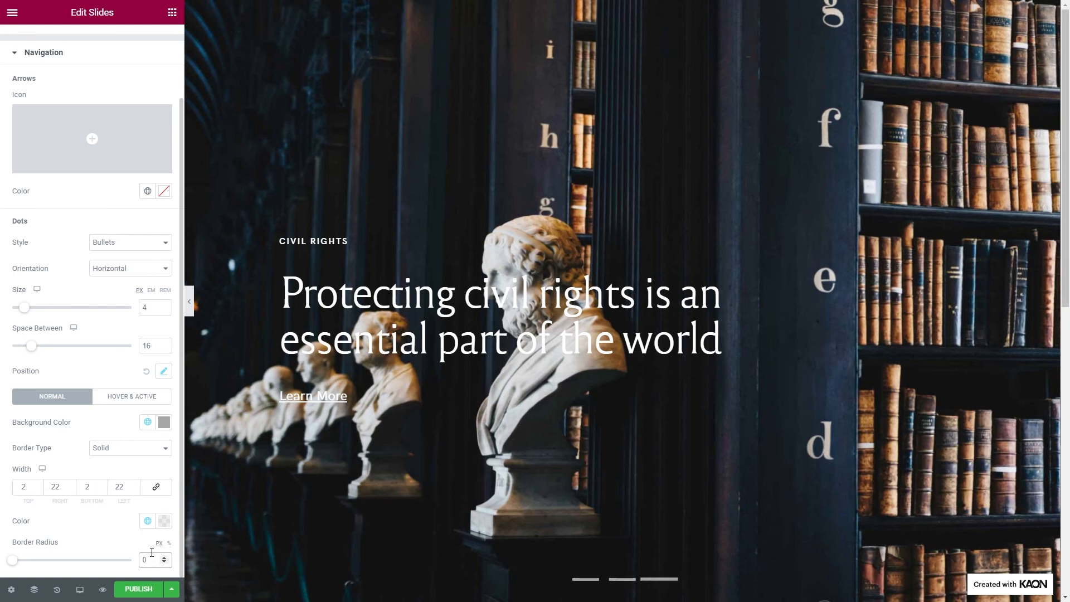
# Step: Set the navigation dots' hover and active background color to the global white and their animation to None
pyautogui.click(124, 397)
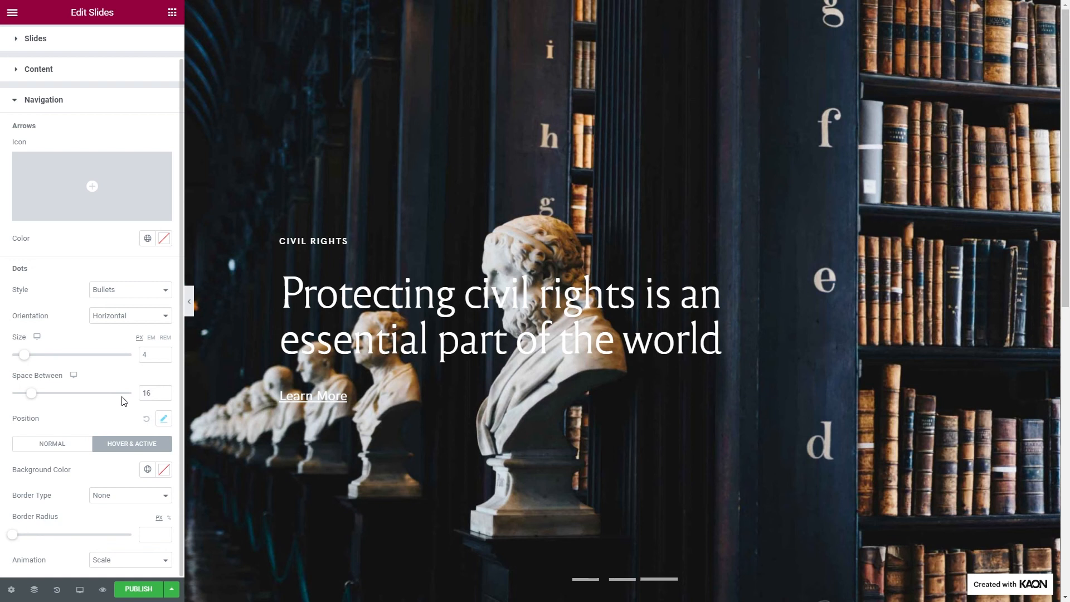
pyautogui.click(147, 470)
pyautogui.click(93, 440)
pyautogui.click(114, 560)
pyautogui.click(115, 538)
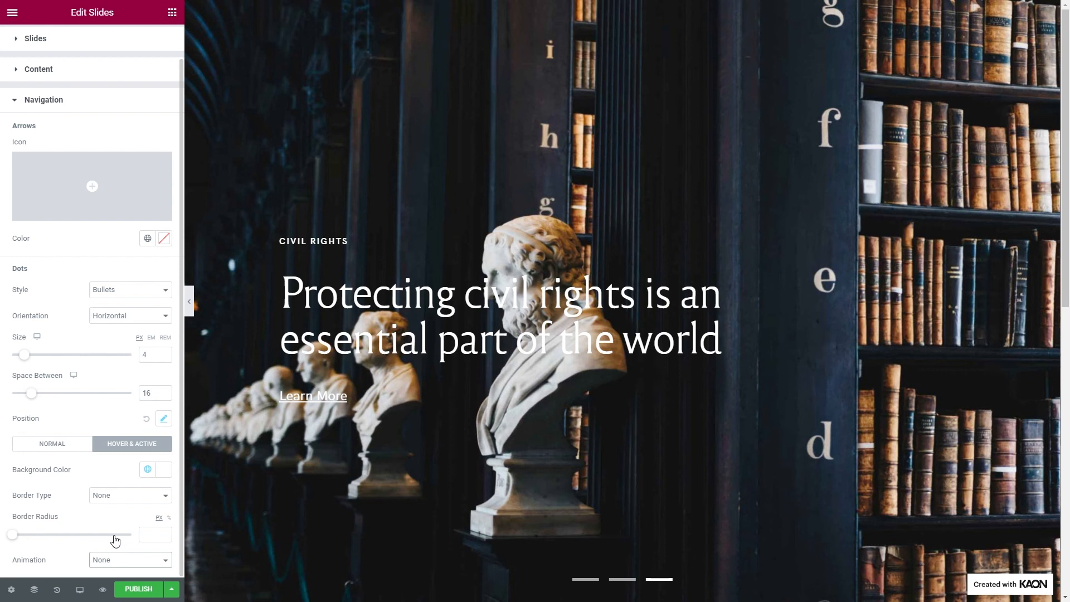
# Step: Enable the Ken Burns Effect for the background of the Criminal Law slide
pyautogui.scroll(2, 115, 539)
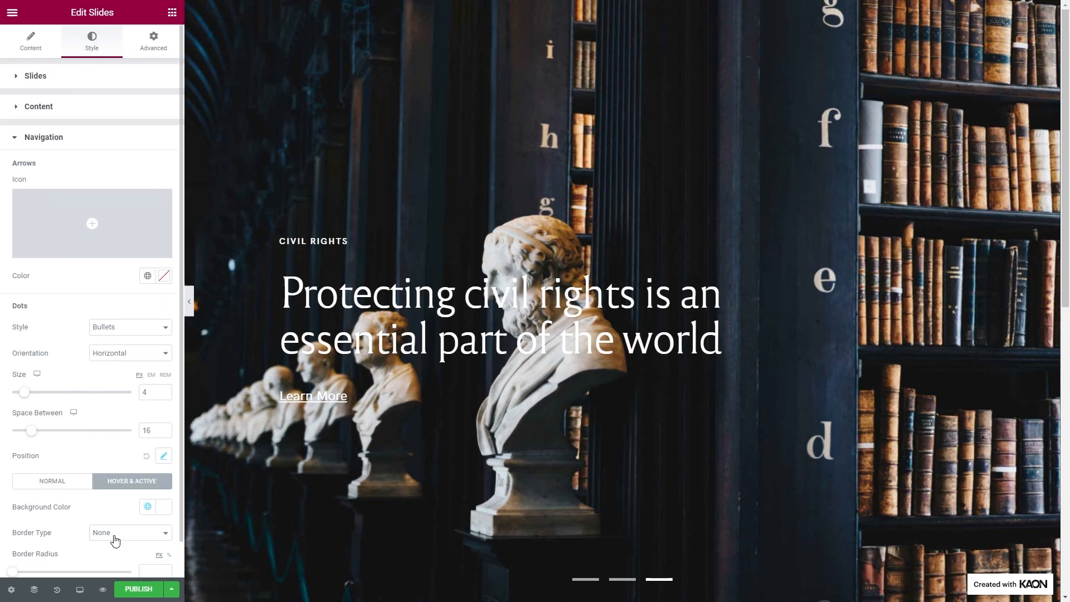
pyautogui.click(32, 57)
pyautogui.click(62, 125)
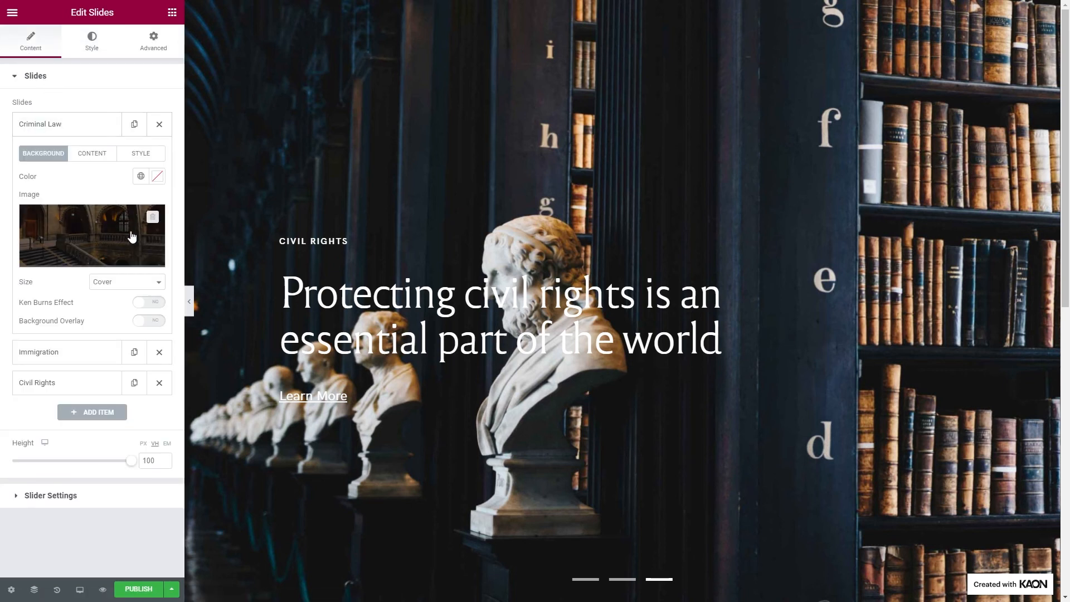
pyautogui.click(149, 306)
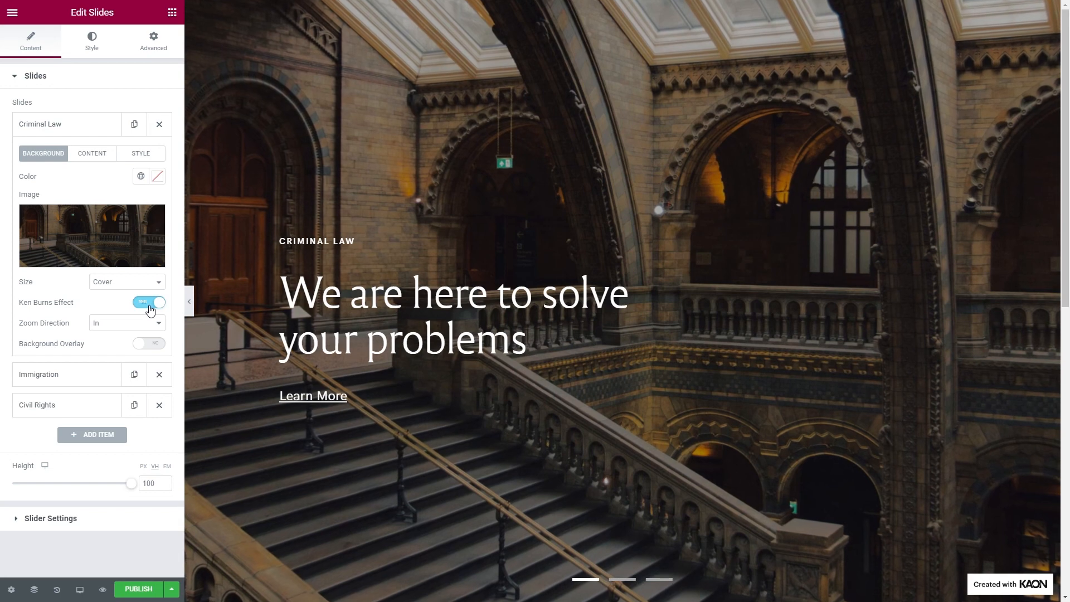
# Step: Try the Out zoom direction for the Criminal Law slide's Ken Burns effect and return it to In
pyautogui.click(139, 324)
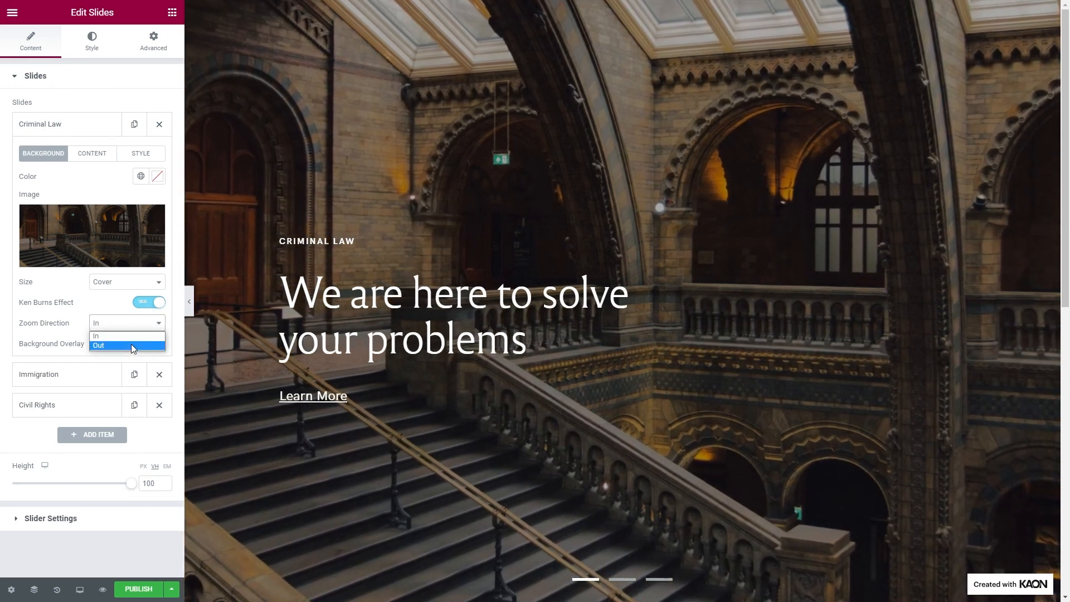
pyautogui.click(131, 344)
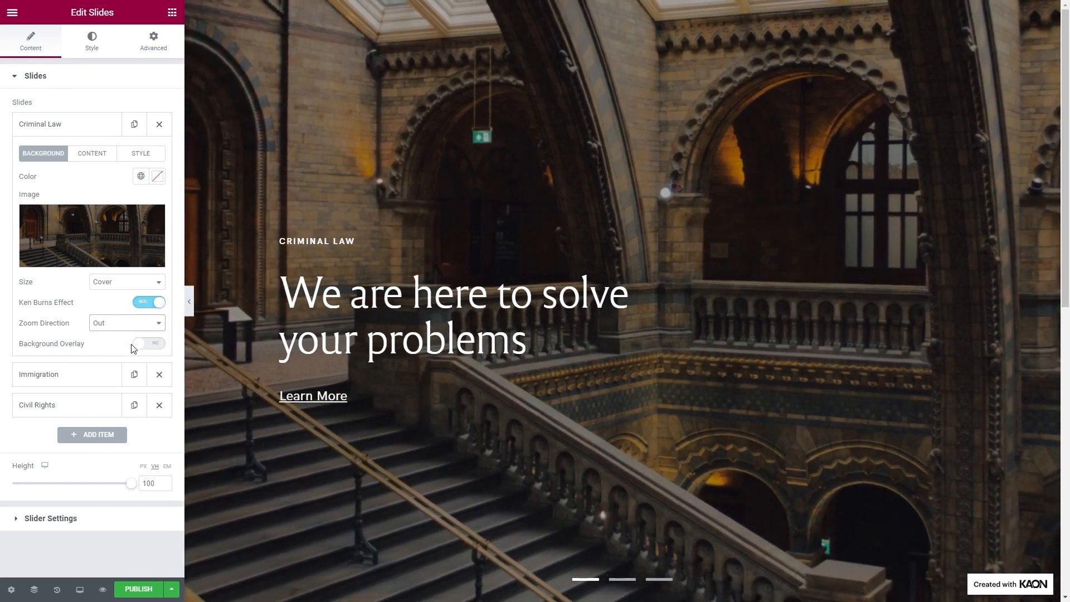
pyautogui.click(128, 331)
pyautogui.click(127, 332)
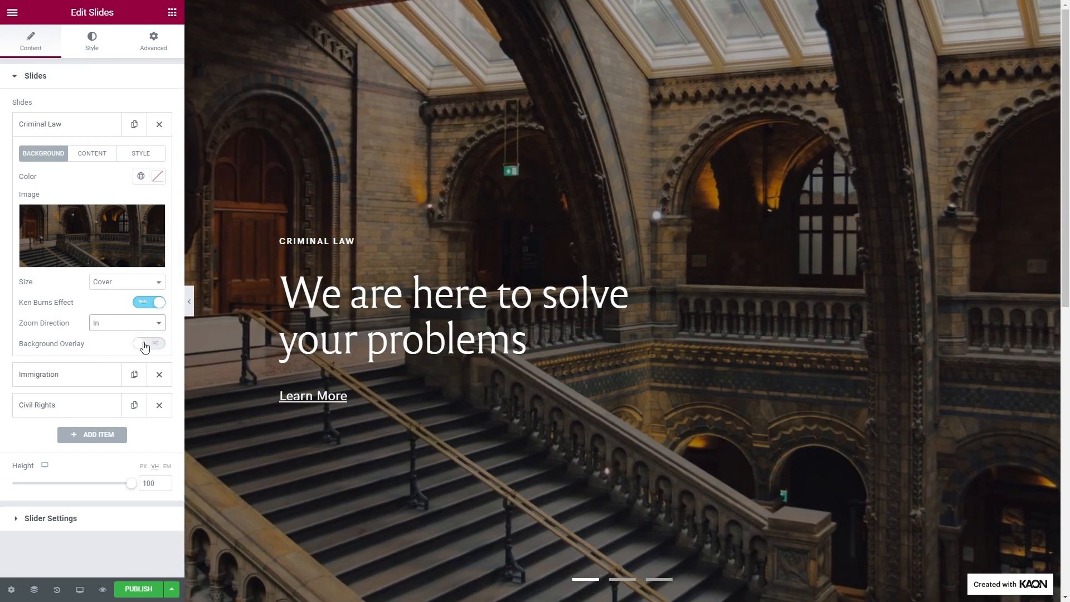
# Step: Try a semi-transparent background overlay in #FFEFEF94 on the Criminal Law slide, and switch the overlay off again
pyautogui.click(146, 345)
pyautogui.click(158, 364)
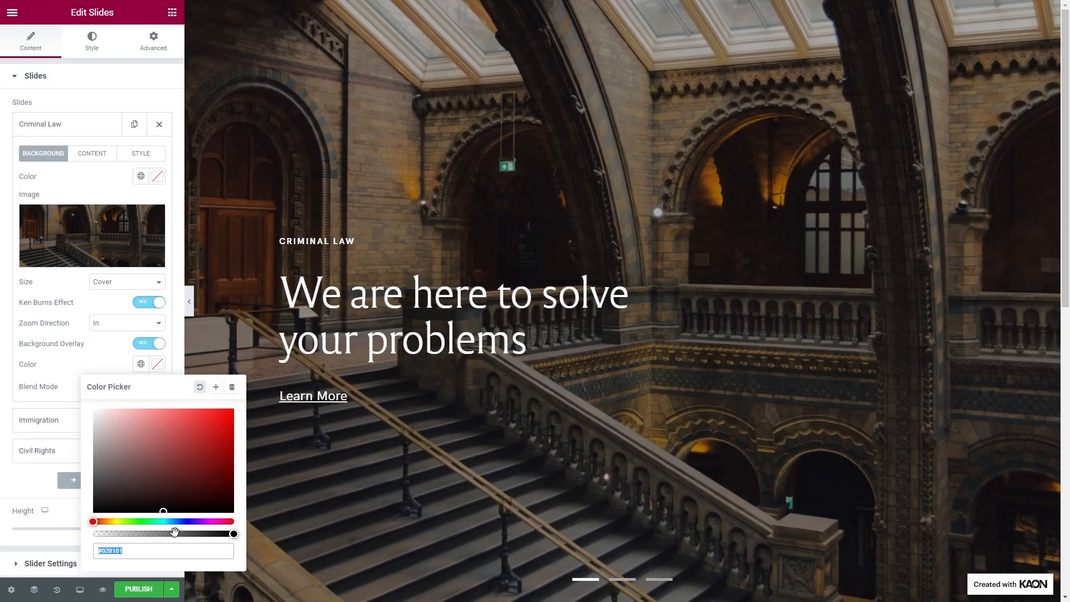
pyautogui.click(161, 510)
pyautogui.moveTo(161, 510); pyautogui.dragTo(101, 409)
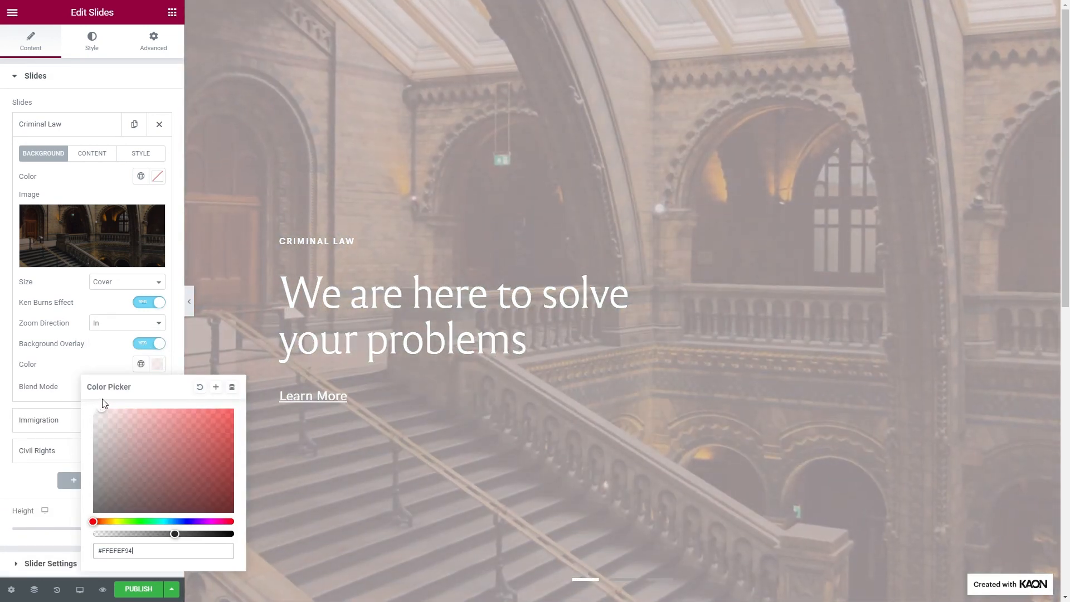
pyautogui.click(195, 392)
pyautogui.click(146, 344)
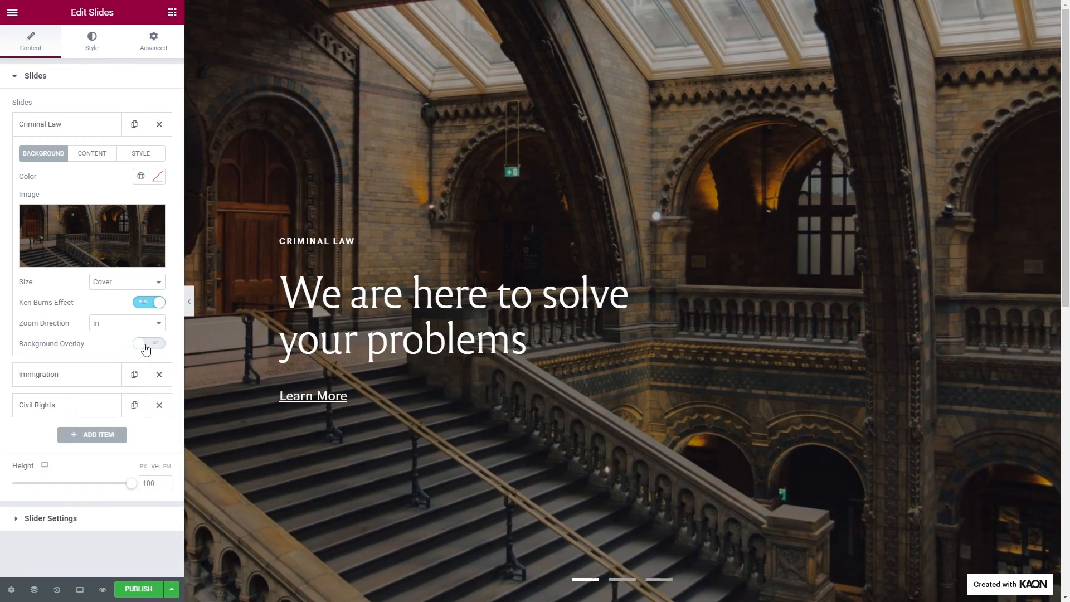